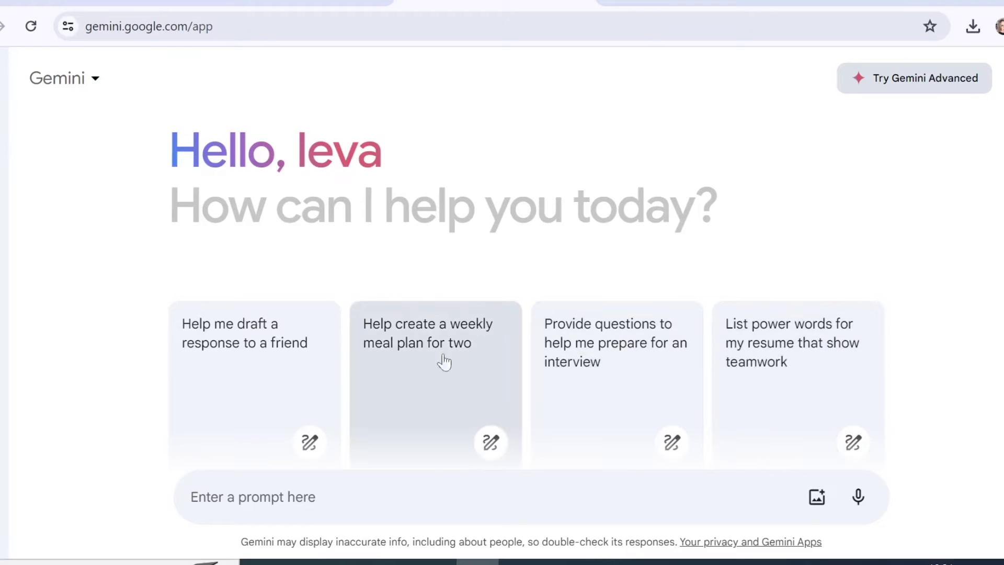
- Try the draft-a-response and weekly meal plan prompt templates, then select the meal-plan prompt
{"action": "left_click", "coordinate": [215, 364]}
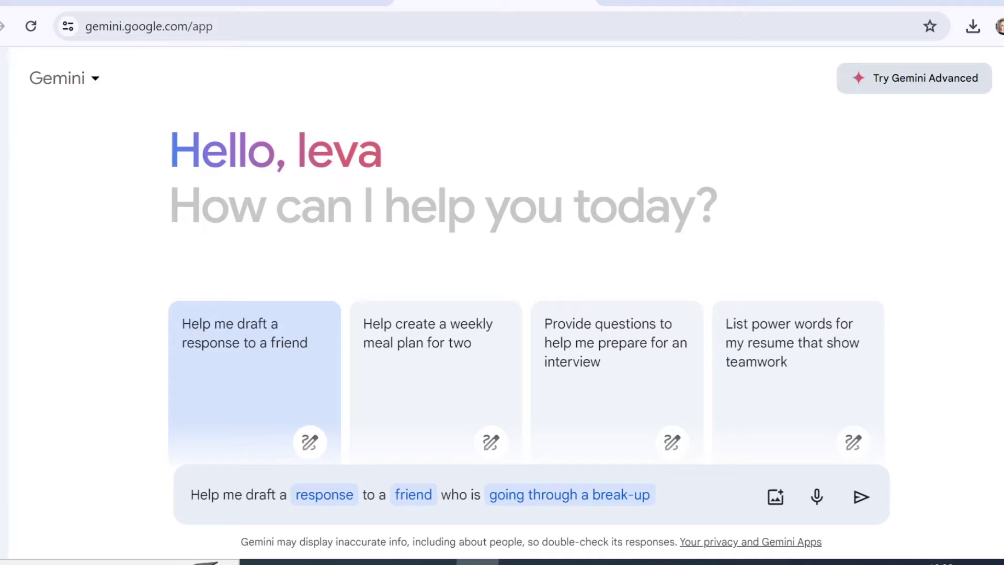
{"action": "left_click", "coordinate": [449, 361]}
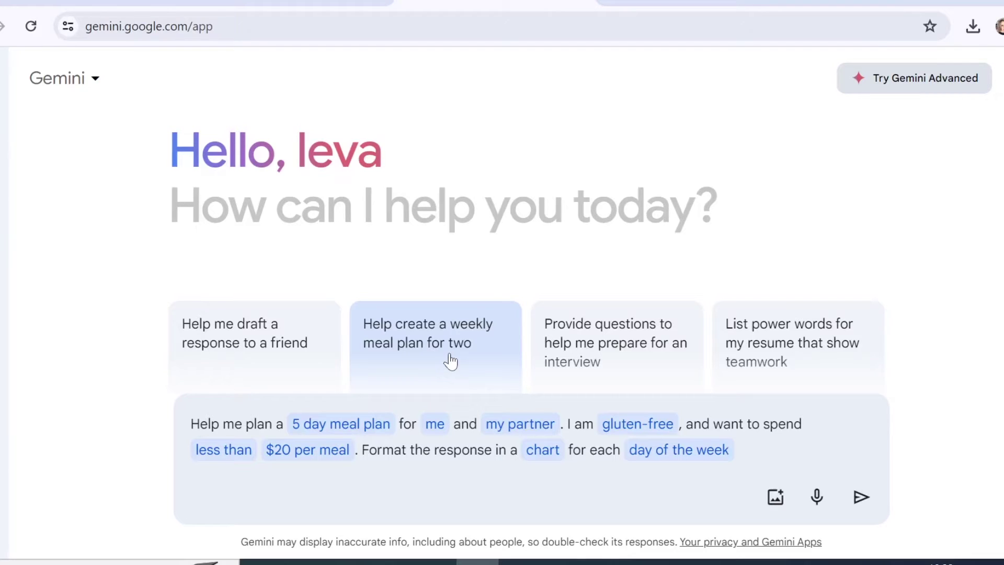
{"action": "left_click_drag", "start_coordinate": [731, 450], "coordinate": [163, 406]}
{"action": "key", "text": "BackSpace"}
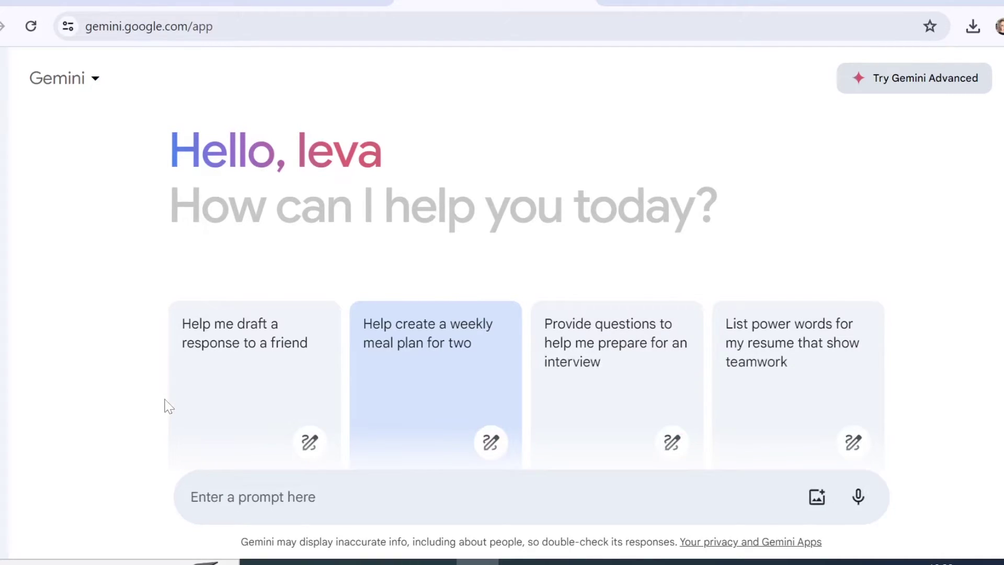
{"action": "type", "text": "@"}
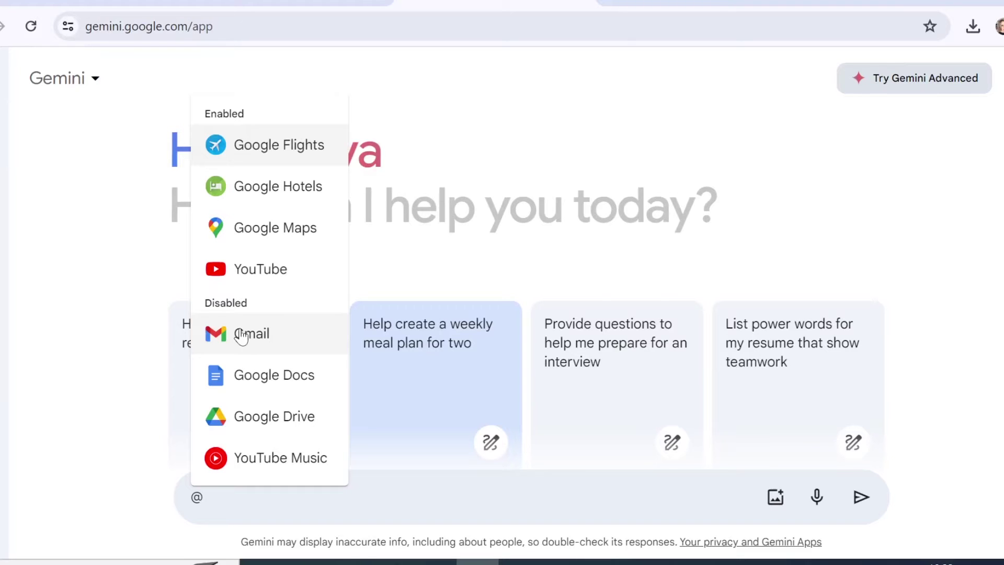
{"action": "left_click", "coordinate": [261, 239]}
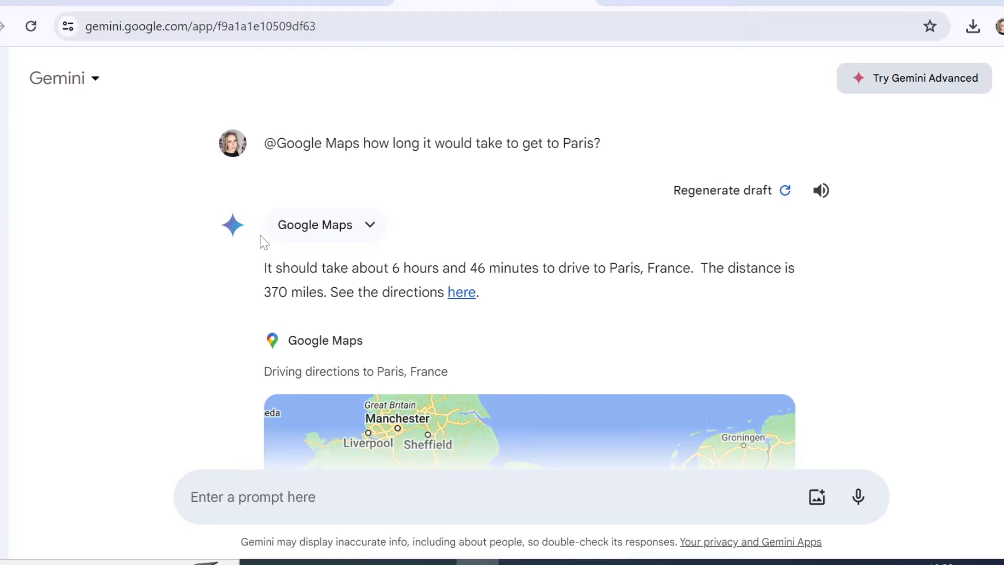
- Double-check the Paris travel-time answer with Google Search until it shows Check completed
{"action": "scroll", "coordinate": [542, 287], "scroll_direction": "down", "scroll_amount": 2}
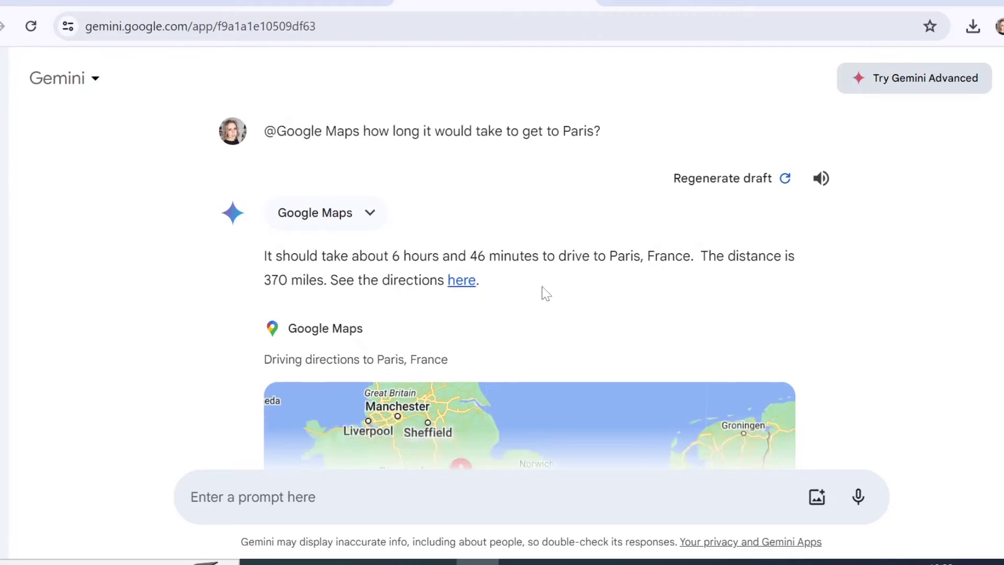
{"action": "scroll", "coordinate": [836, 295], "scroll_direction": "down", "scroll_amount": 5}
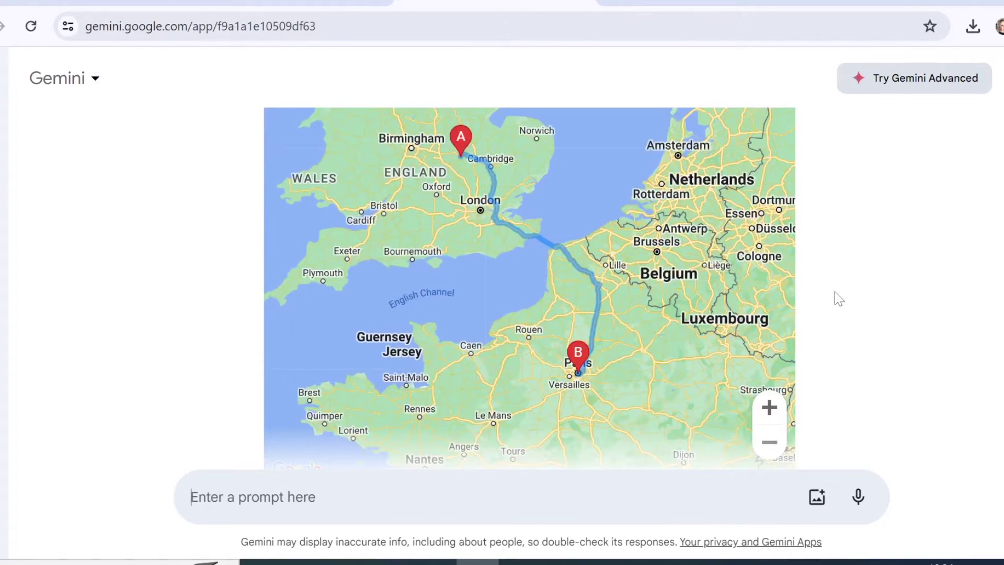
{"action": "scroll", "coordinate": [836, 294], "scroll_direction": "down", "scroll_amount": 2}
{"action": "scroll", "coordinate": [835, 291], "scroll_direction": "down", "scroll_amount": 2}
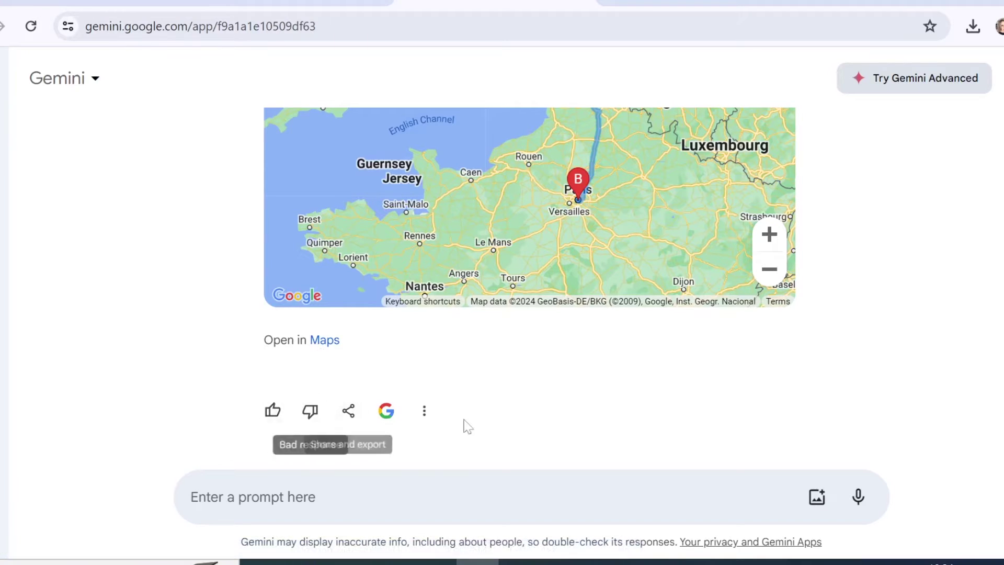
{"action": "left_click", "coordinate": [386, 413]}
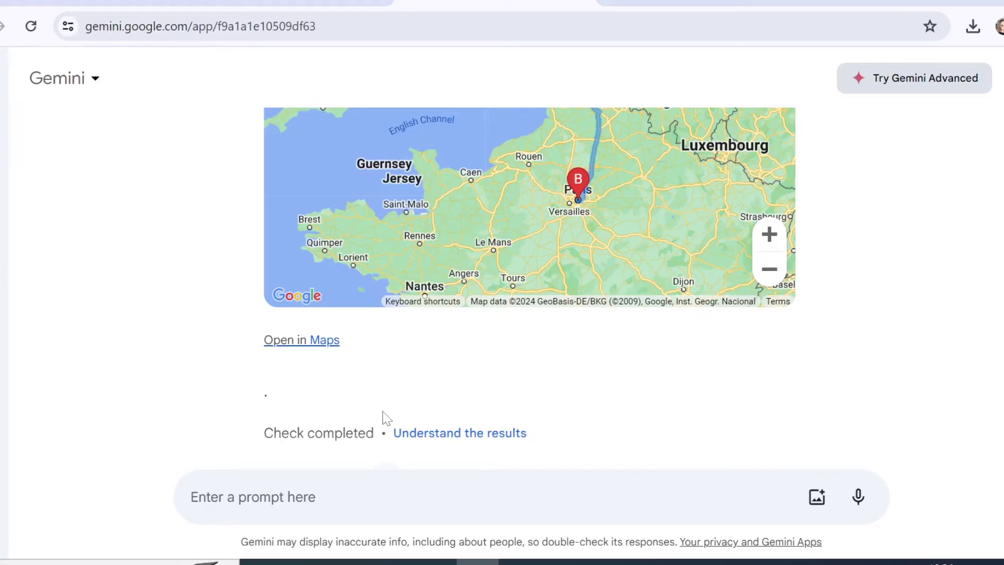
{"action": "scroll", "coordinate": [386, 419], "scroll_direction": "down", "scroll_amount": 2}
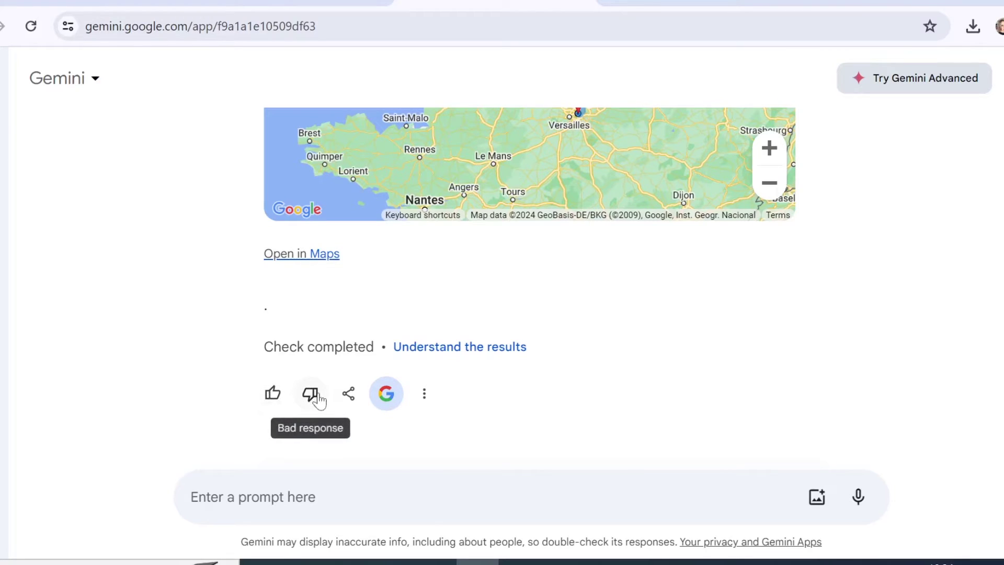
- Start creating a public share page for the chat, then close it without a link
{"action": "left_click", "coordinate": [356, 403]}
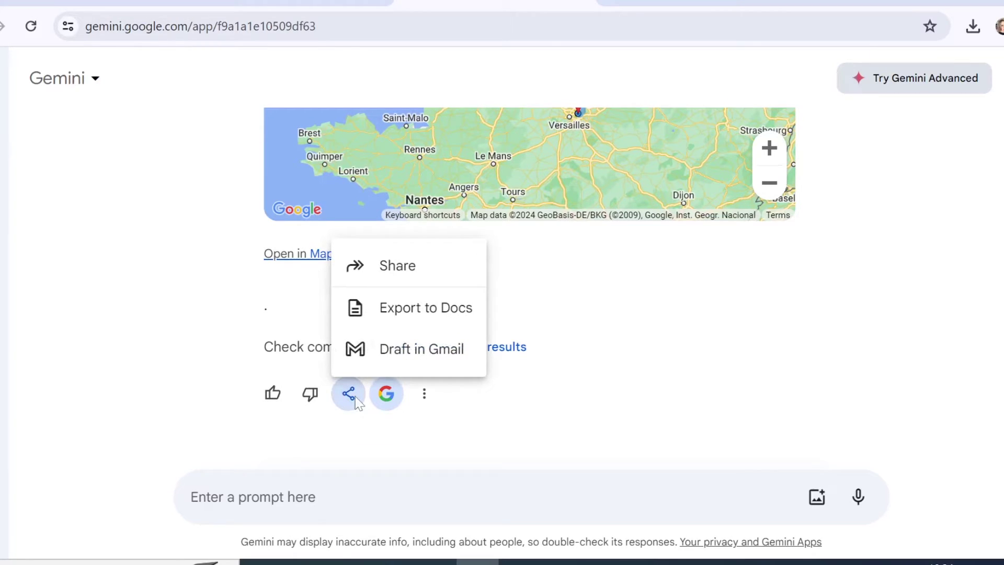
{"action": "left_click", "coordinate": [393, 280]}
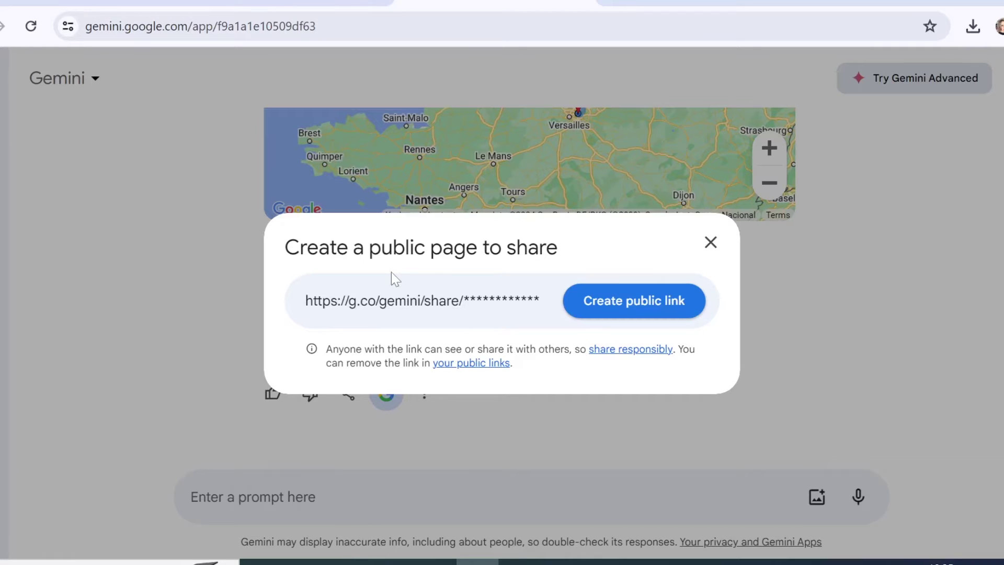
{"action": "left_click", "coordinate": [711, 242]}
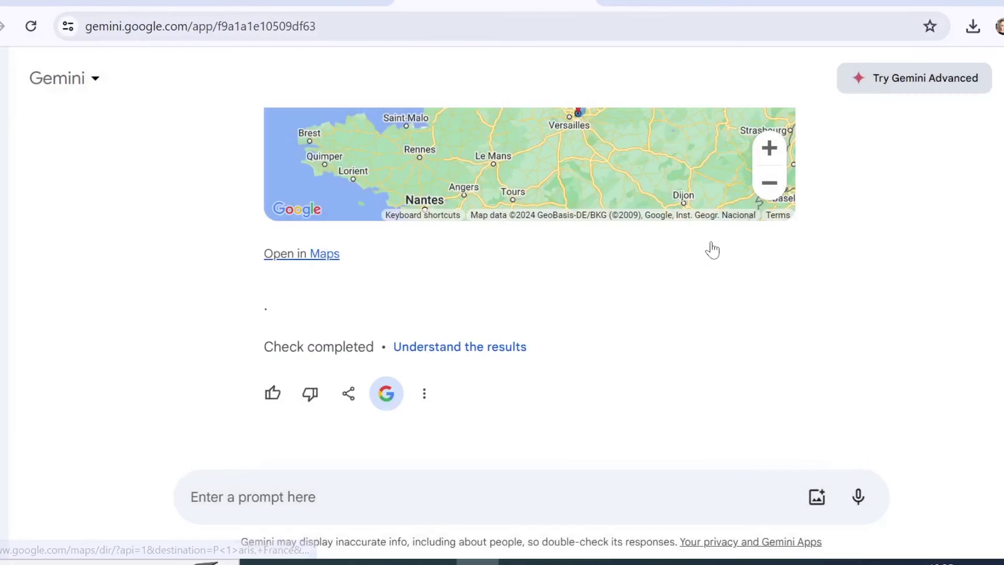
- Look over the share/export and More options menus, then open Settings
{"action": "left_click", "coordinate": [349, 394]}
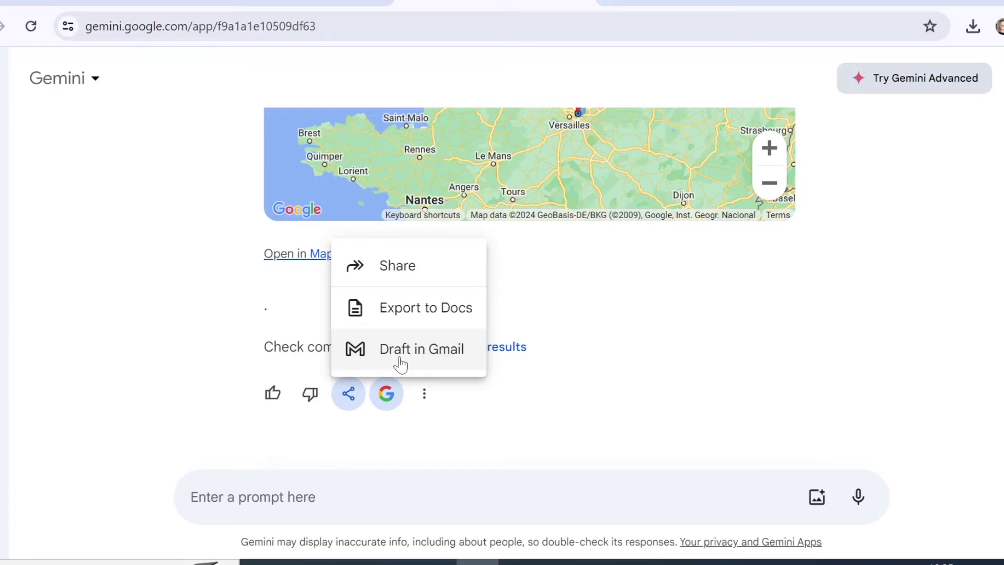
{"action": "left_click", "coordinate": [425, 397]}
{"action": "left_click", "coordinate": [424, 396]}
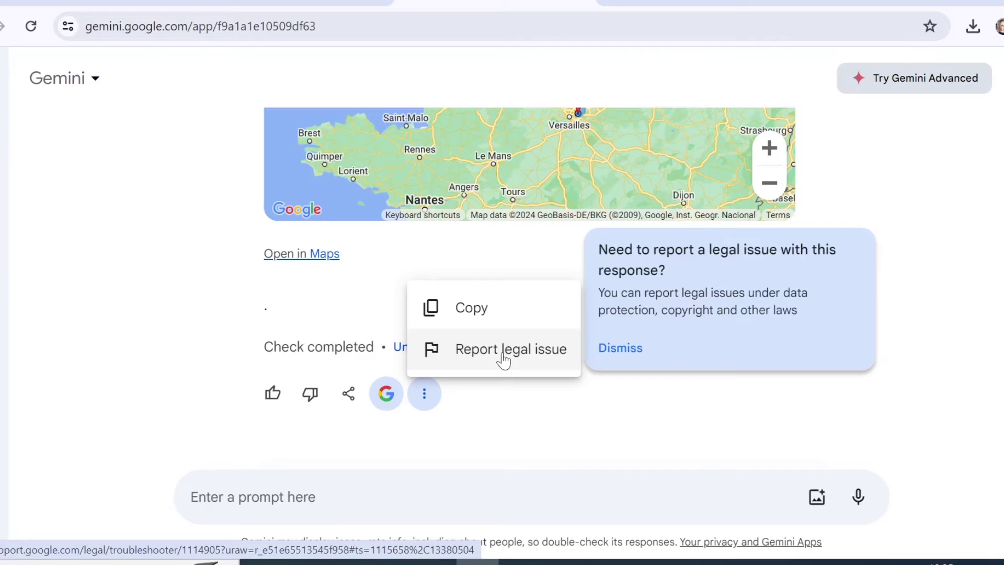
{"action": "left_click", "coordinate": [576, 391]}
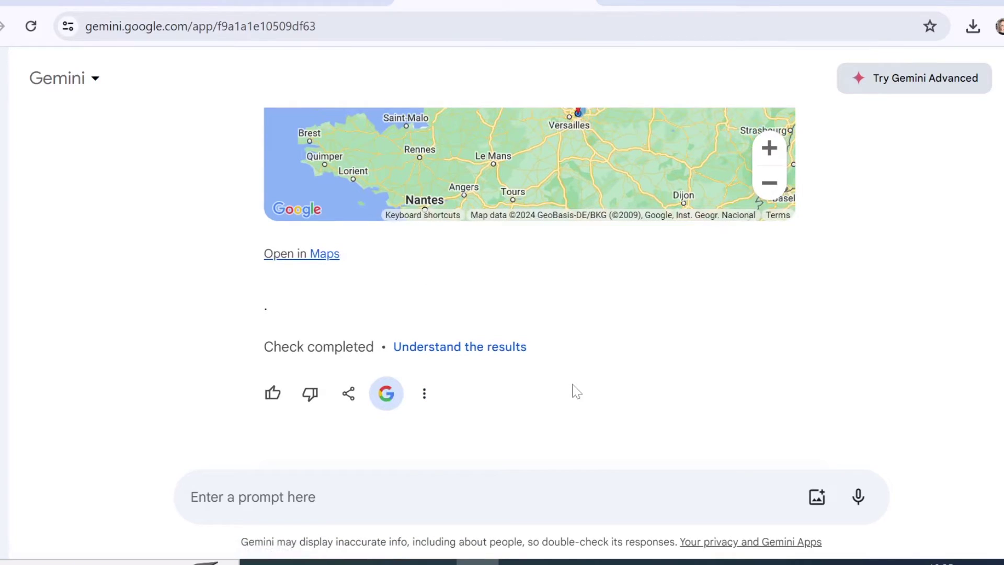
{"action": "left_click", "coordinate": [6, 513]}
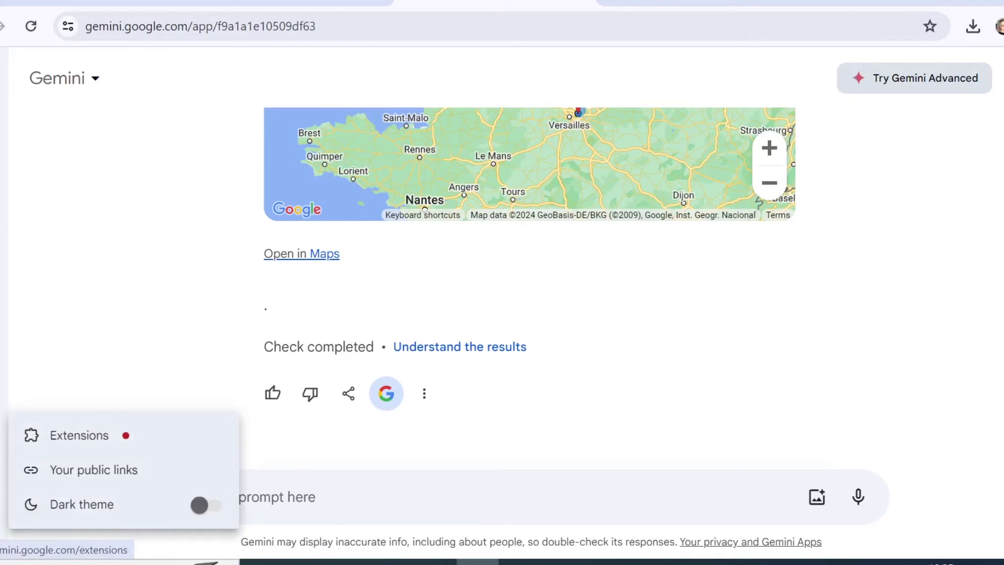
- Browse the Extensions page with Flights, Hotels and Maps enabled, advancing the banner slide
{"action": "left_click", "coordinate": [70, 437]}
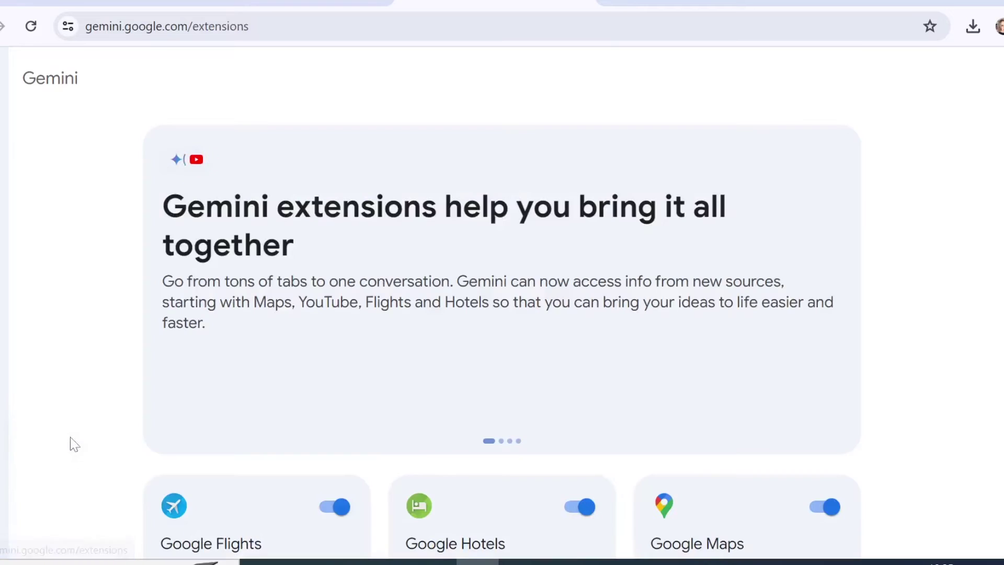
{"action": "mouse_move", "coordinate": [702, 385]}
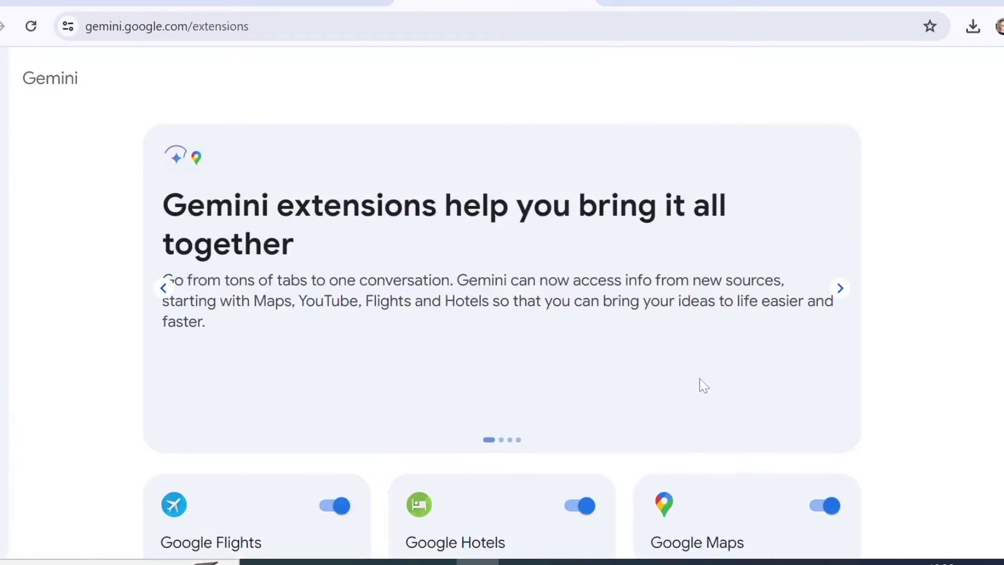
{"action": "scroll", "coordinate": [703, 385], "scroll_direction": "down", "scroll_amount": 5}
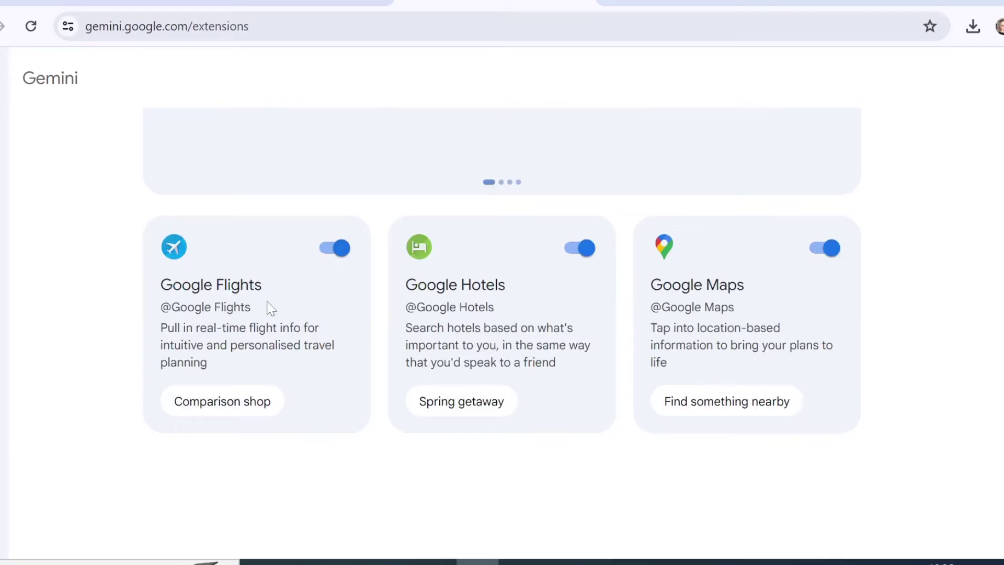
{"action": "scroll", "coordinate": [270, 308], "scroll_direction": "down", "scroll_amount": 6}
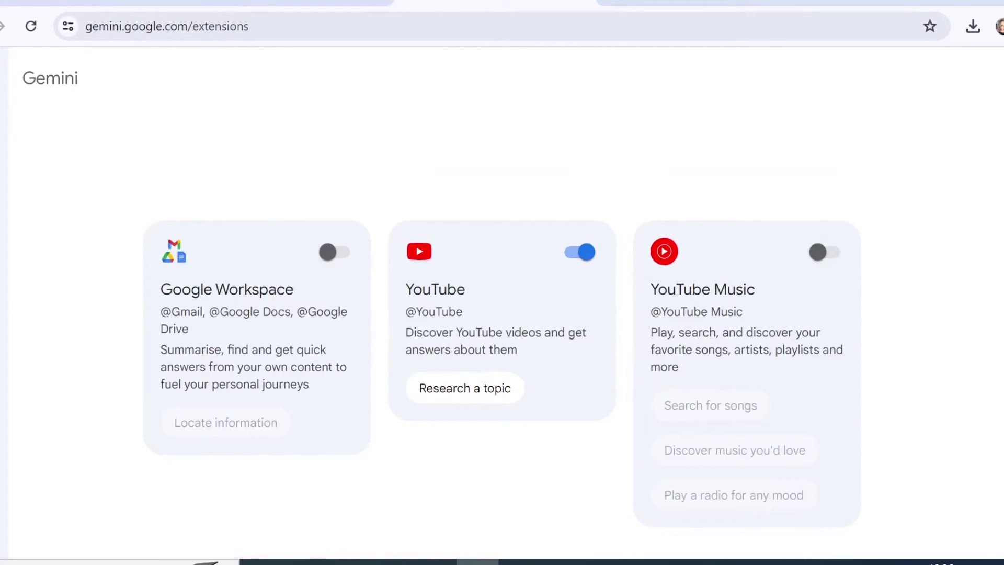
{"action": "scroll", "coordinate": [500, 345], "scroll_direction": "up", "scroll_amount": 2}
{"action": "scroll", "coordinate": [517, 360], "scroll_direction": "up", "scroll_amount": 6}
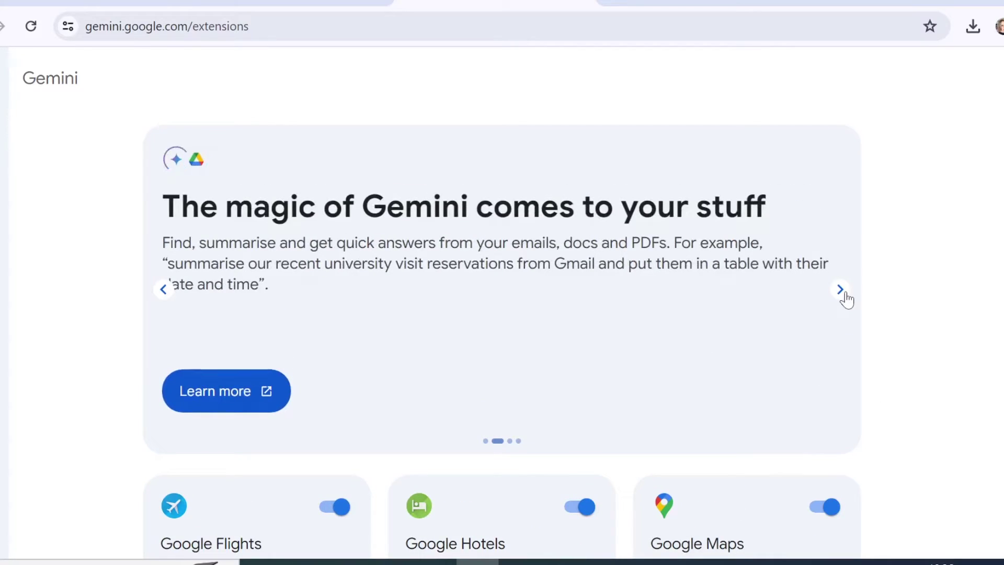
{"action": "left_click", "coordinate": [840, 289]}
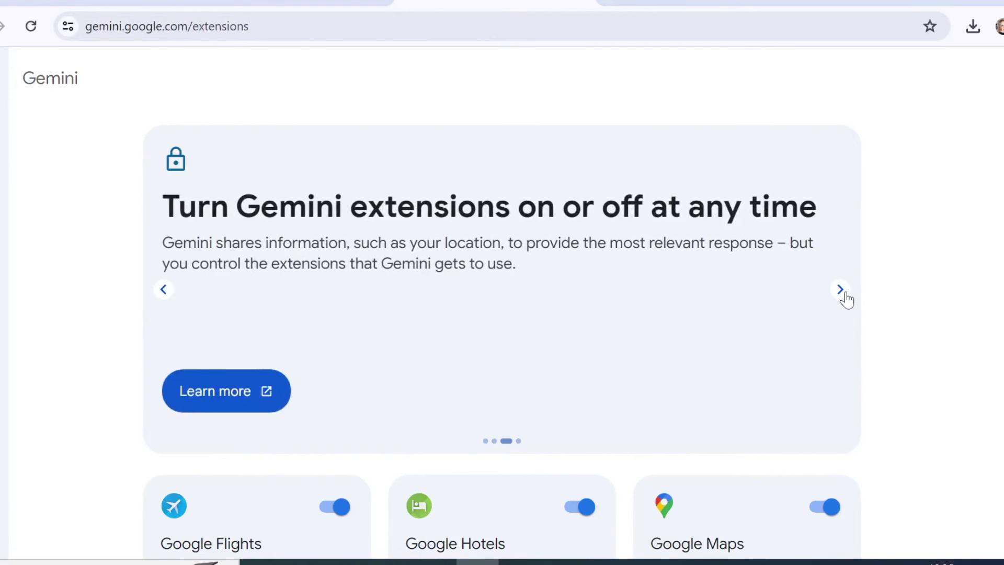
- Try the dark theme, switch back to light, then open Gemini Apps activity
{"action": "left_click", "coordinate": [5, 496]}
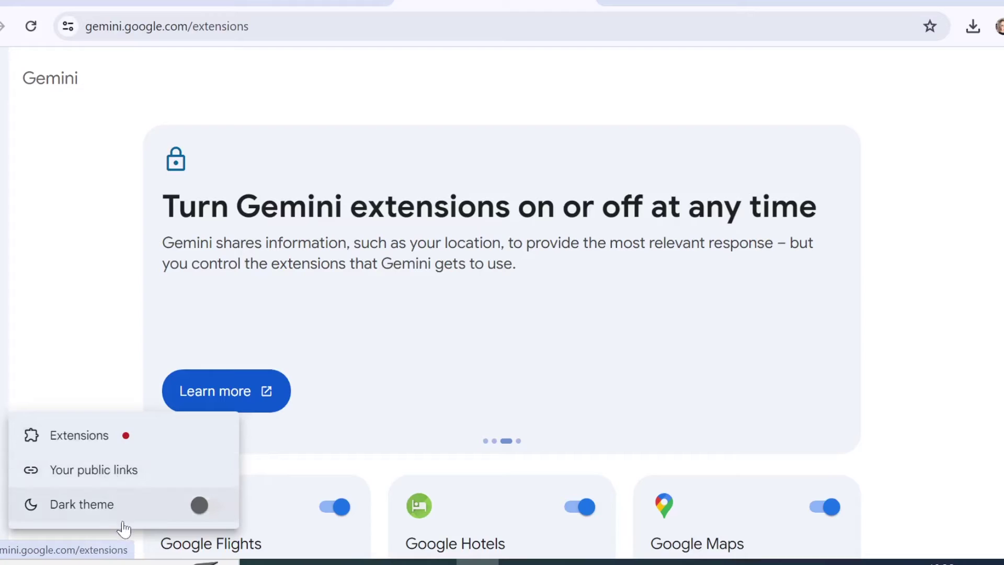
{"action": "left_click", "coordinate": [208, 515]}
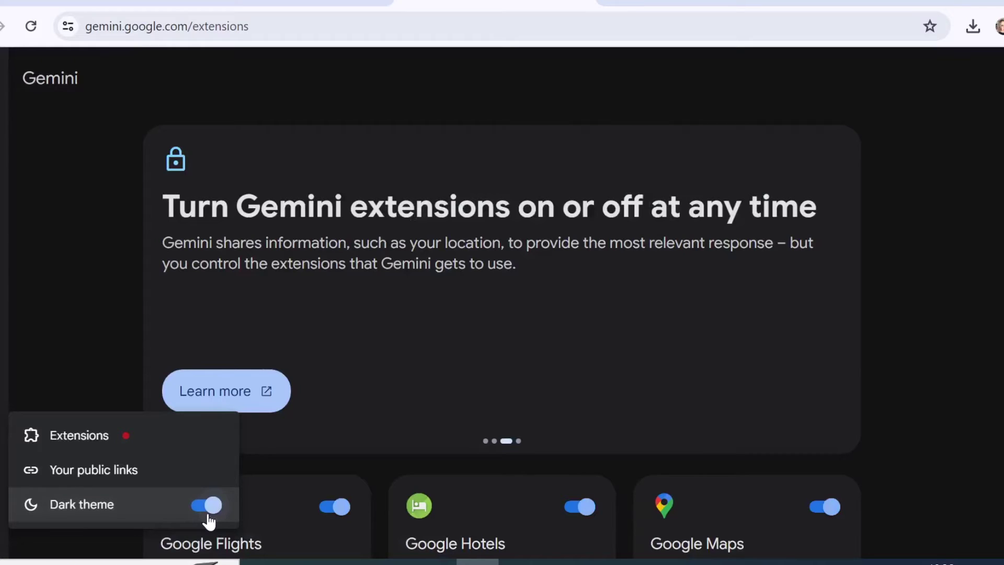
{"action": "left_click", "coordinate": [209, 516]}
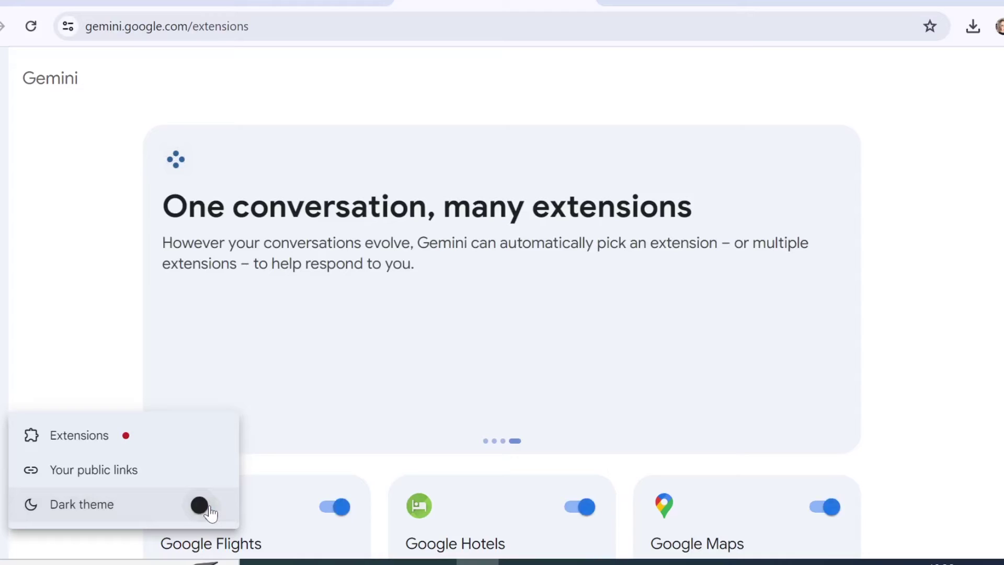
{"action": "left_click", "coordinate": [88, 350]}
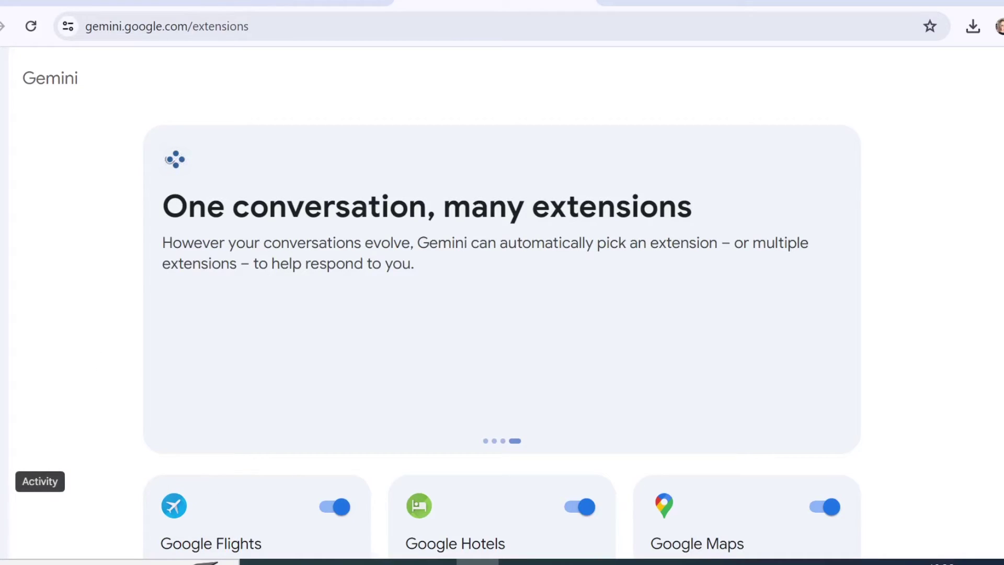
{"action": "left_click", "coordinate": [40, 459]}
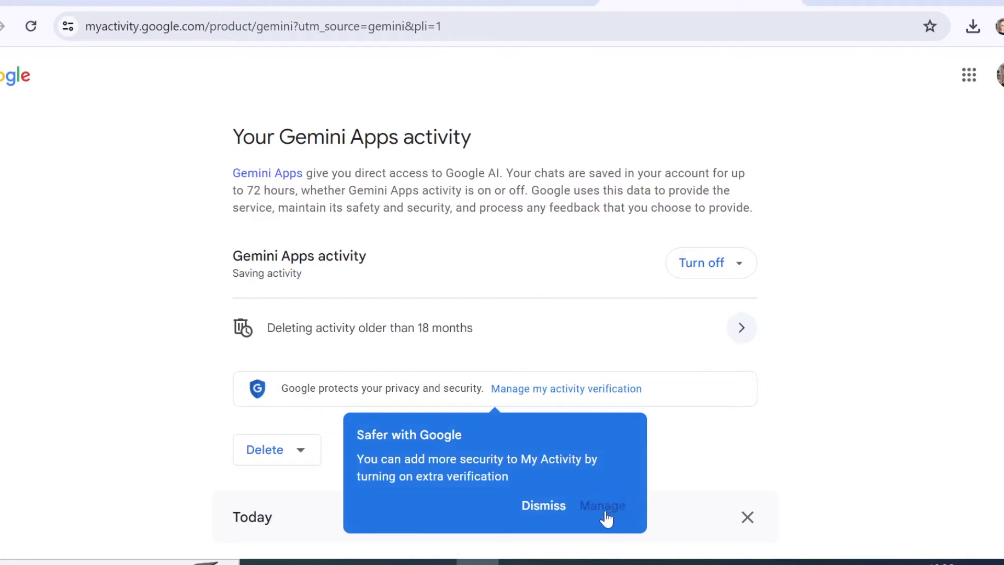
- Dismiss the verification popup and view the auto-delete periods, keeping 18 months
{"action": "left_click", "coordinate": [544, 506]}
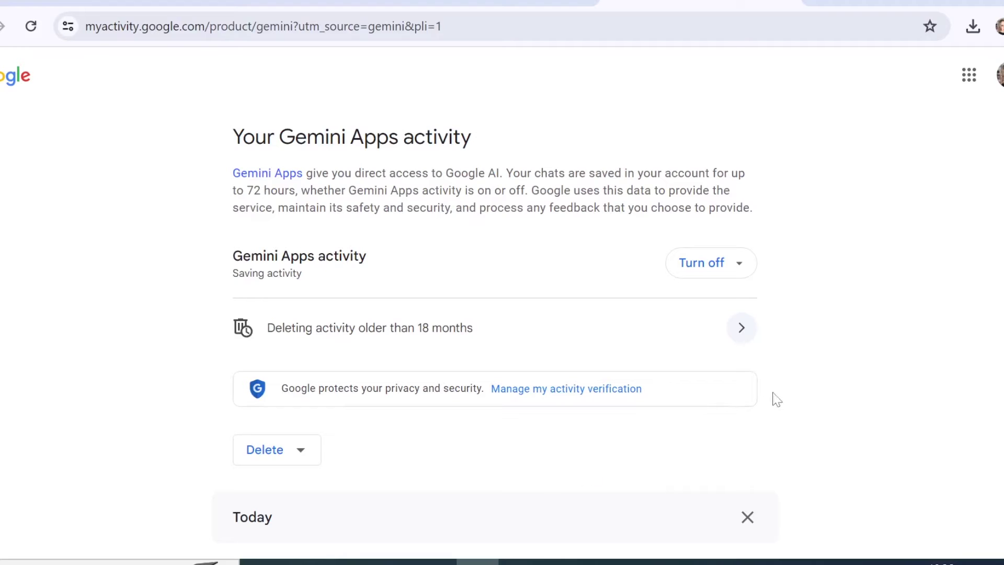
{"action": "scroll", "coordinate": [773, 399], "scroll_direction": "down", "scroll_amount": 2}
{"action": "scroll", "coordinate": [775, 399], "scroll_direction": "up", "scroll_amount": 2}
{"action": "left_click", "coordinate": [746, 334]}
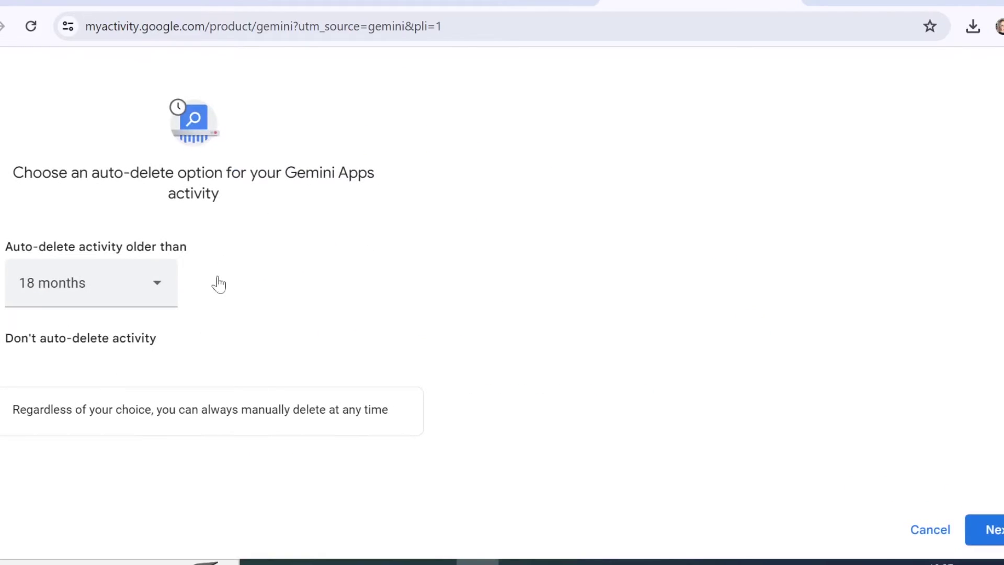
{"action": "left_click", "coordinate": [170, 289]}
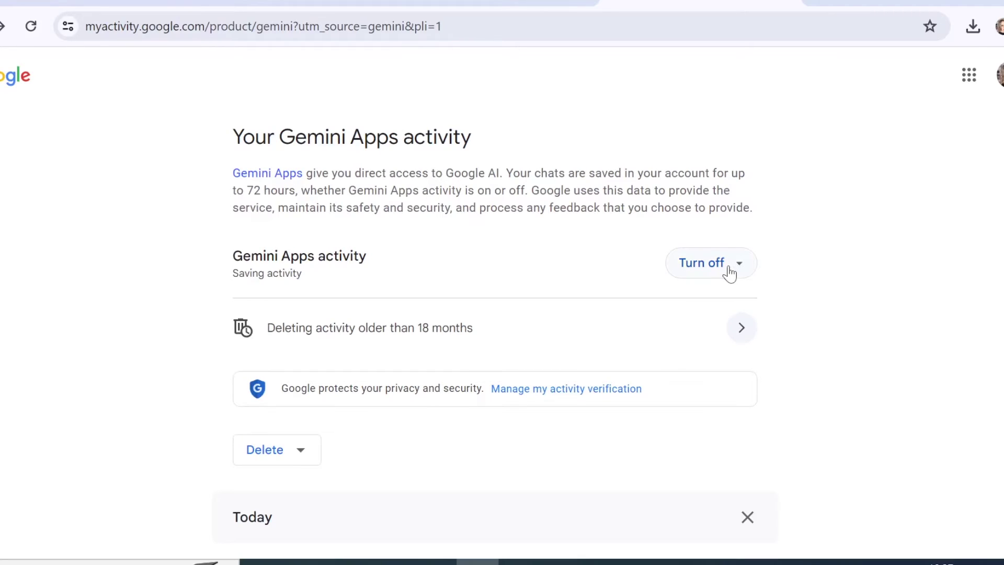
{"action": "scroll", "coordinate": [702, 441], "scroll_direction": "down", "scroll_amount": 4}
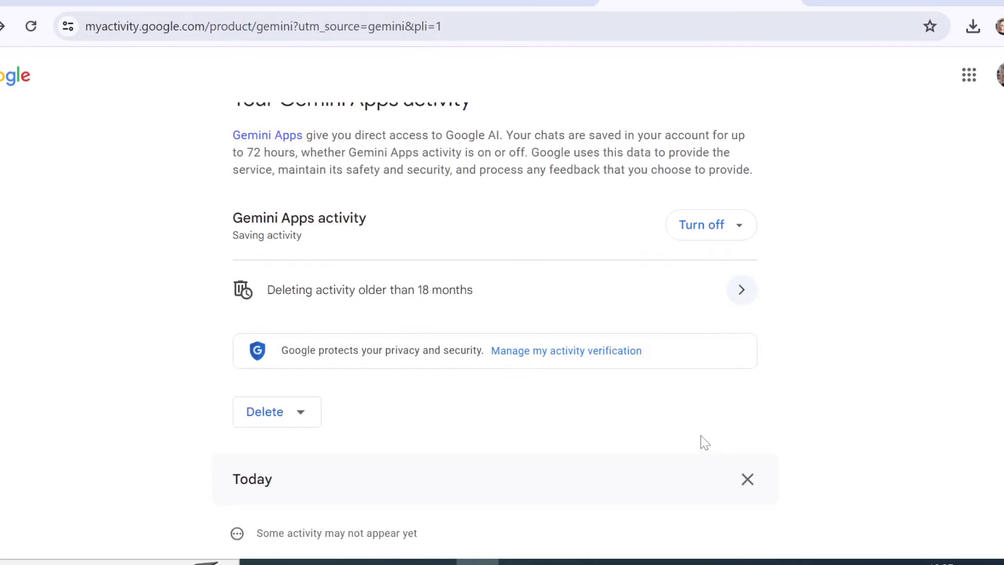
{"action": "scroll", "coordinate": [701, 441], "scroll_direction": "down", "scroll_amount": 2}
{"action": "scroll", "coordinate": [701, 442], "scroll_direction": "up", "scroll_amount": 5}
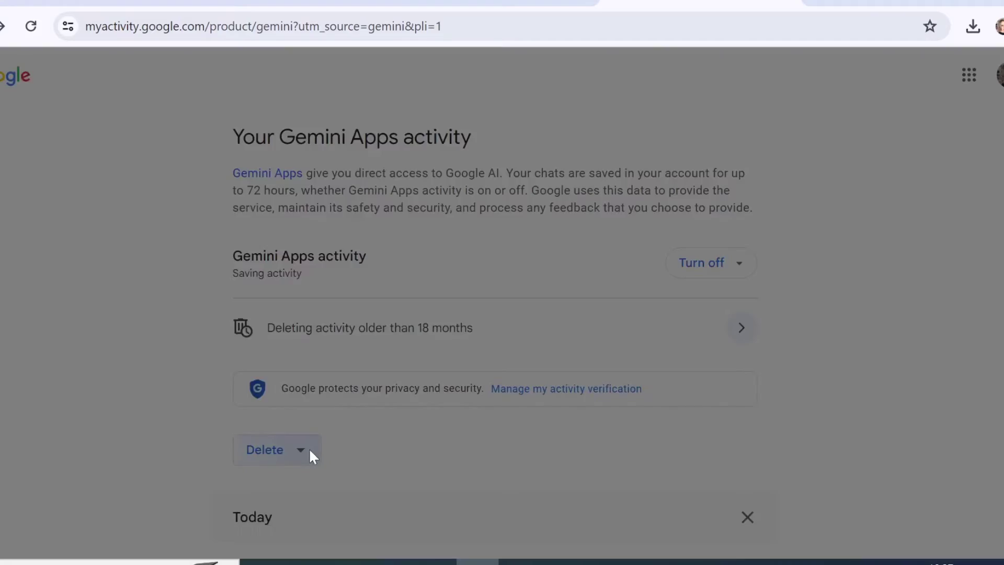
- Open the delete-activity options without deleting anything, then return to the Gemini Extensions tab
{"action": "left_click", "coordinate": [312, 450]}
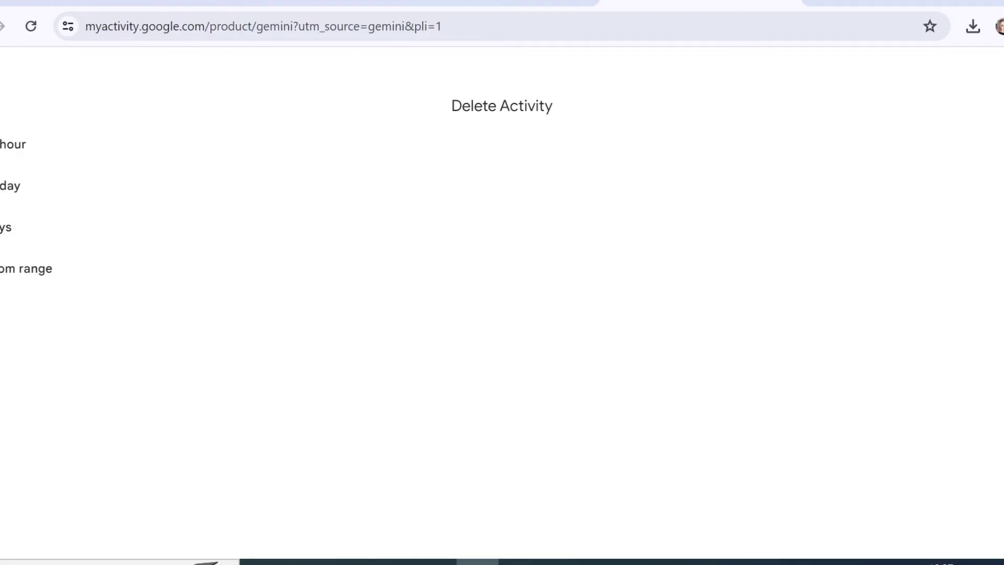
{"action": "key", "text": "ctrl+shift+Tab"}
{"action": "left_click", "coordinate": [3, 448]}
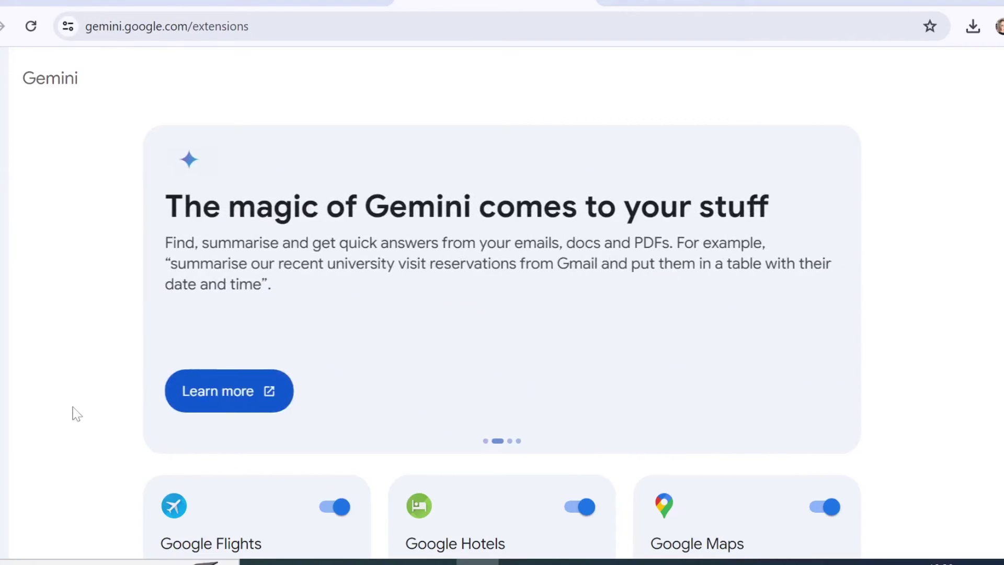
- Return to Gemini and read through the 8-minute affiliate marketing YouTube script outline
{"action": "key", "text": "alt+Left"}
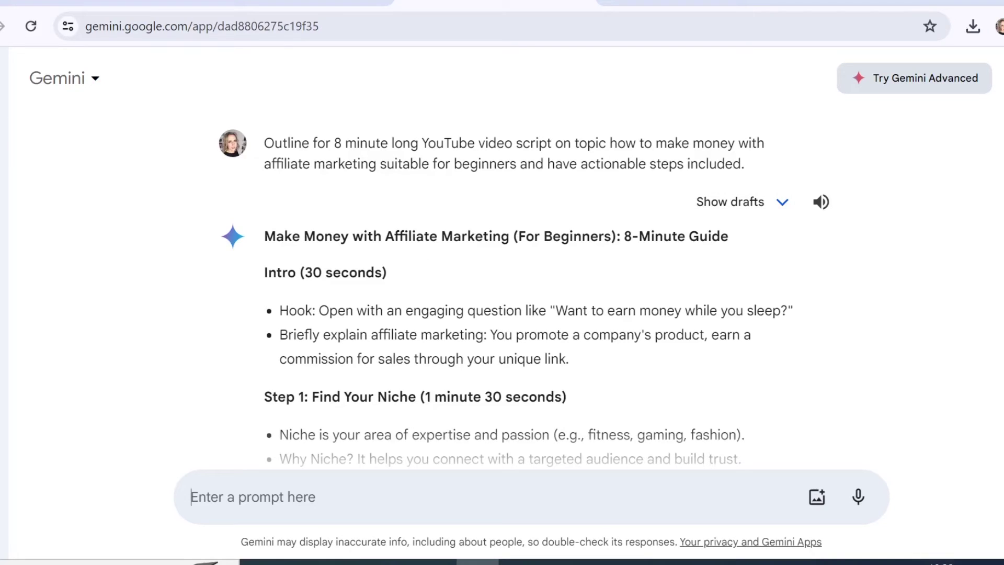
{"action": "scroll", "coordinate": [285, 262], "scroll_direction": "down", "scroll_amount": 10}
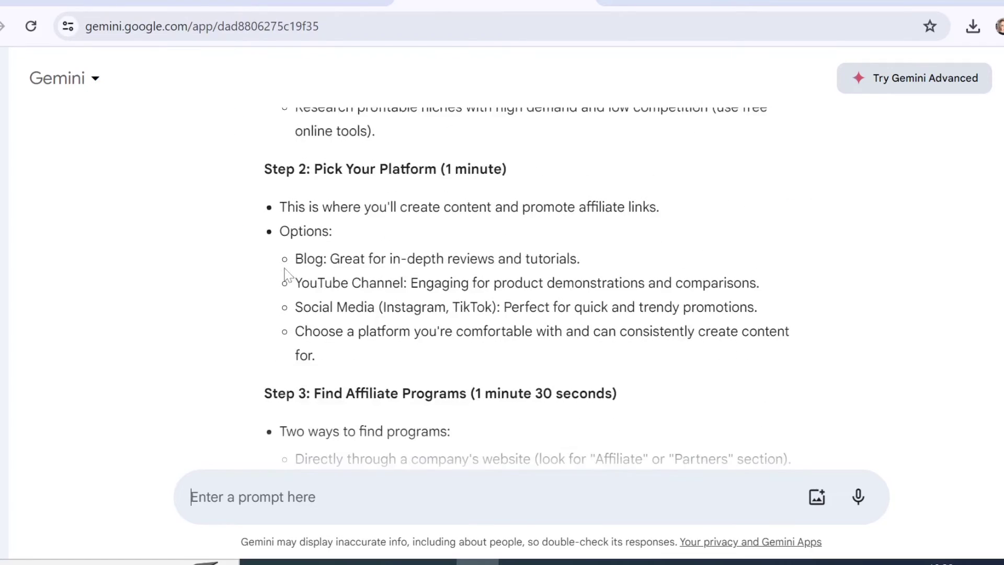
{"action": "scroll", "coordinate": [287, 275], "scroll_direction": "down", "scroll_amount": 13}
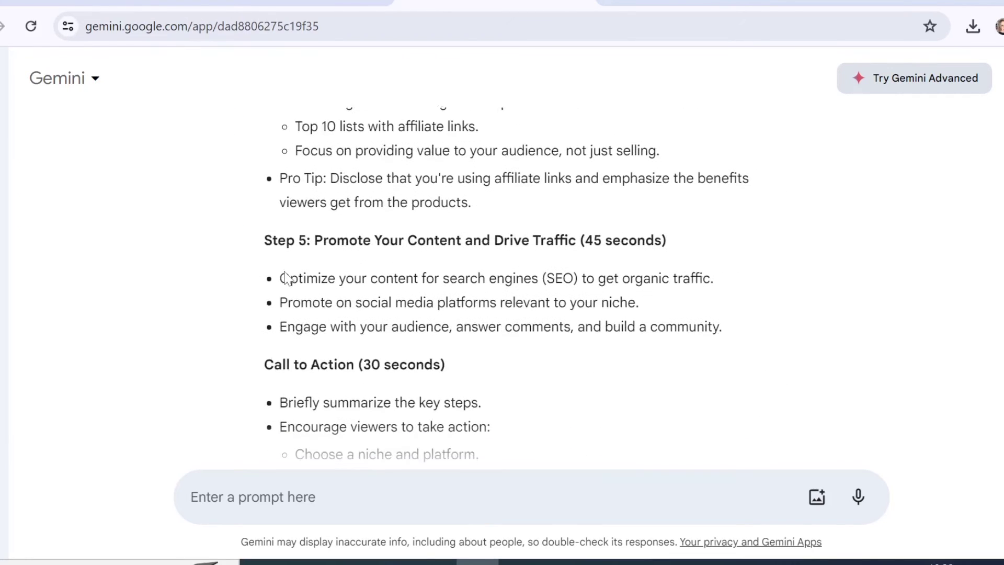
{"action": "scroll", "coordinate": [287, 276], "scroll_direction": "down", "scroll_amount": 3}
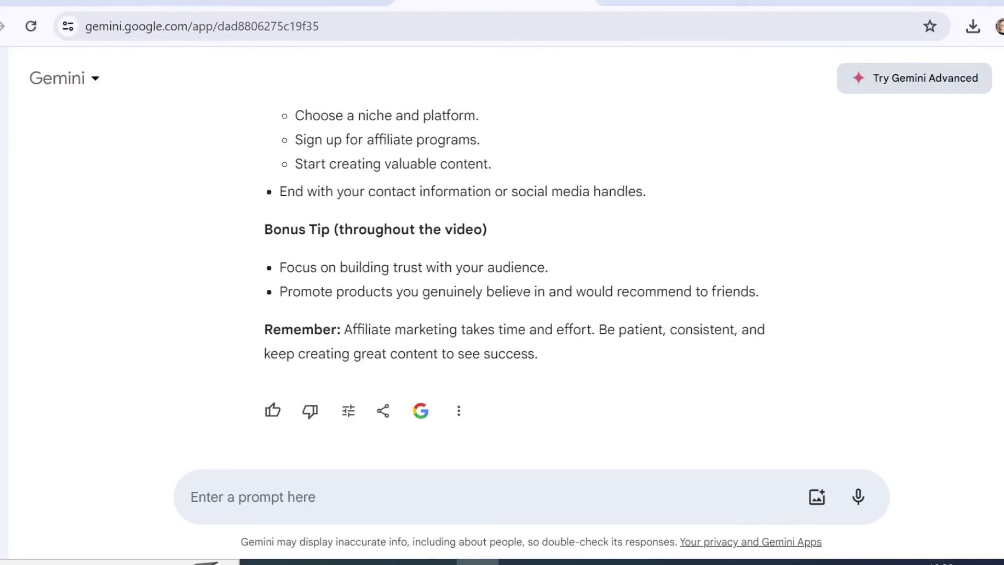
{"action": "scroll", "coordinate": [470, 288], "scroll_direction": "up", "scroll_amount": 20}
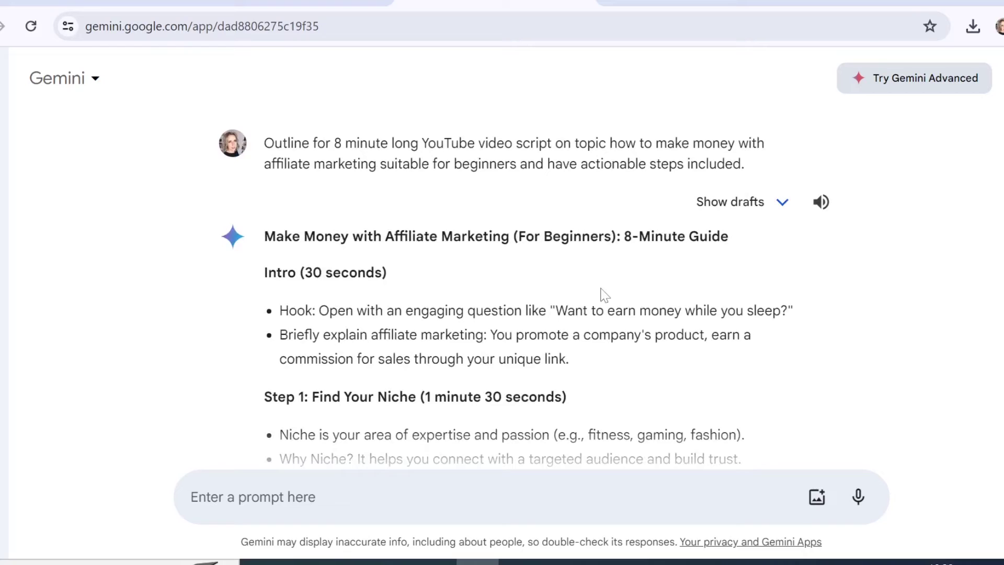
{"action": "left_click", "coordinate": [783, 210]}
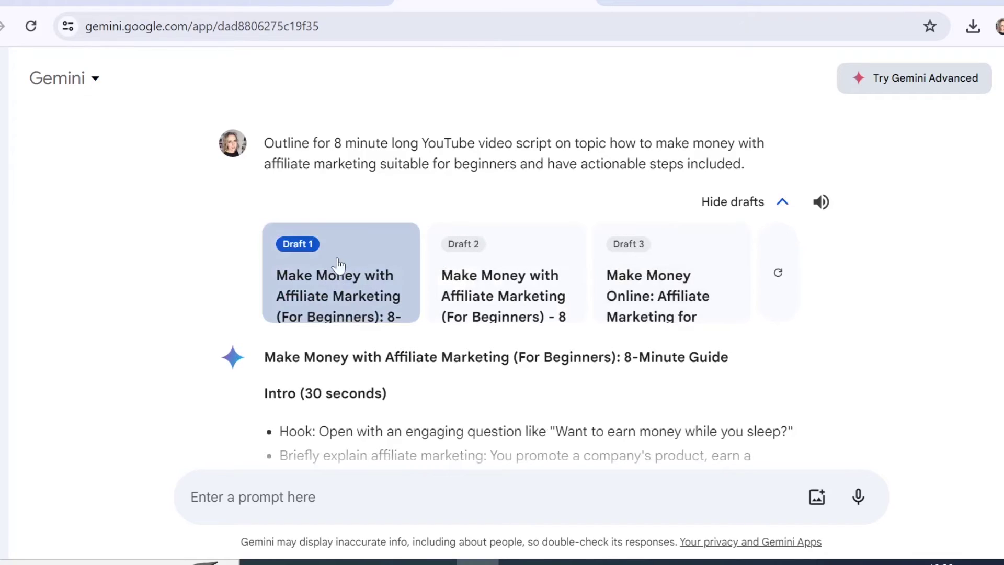
{"action": "left_click", "coordinate": [495, 287]}
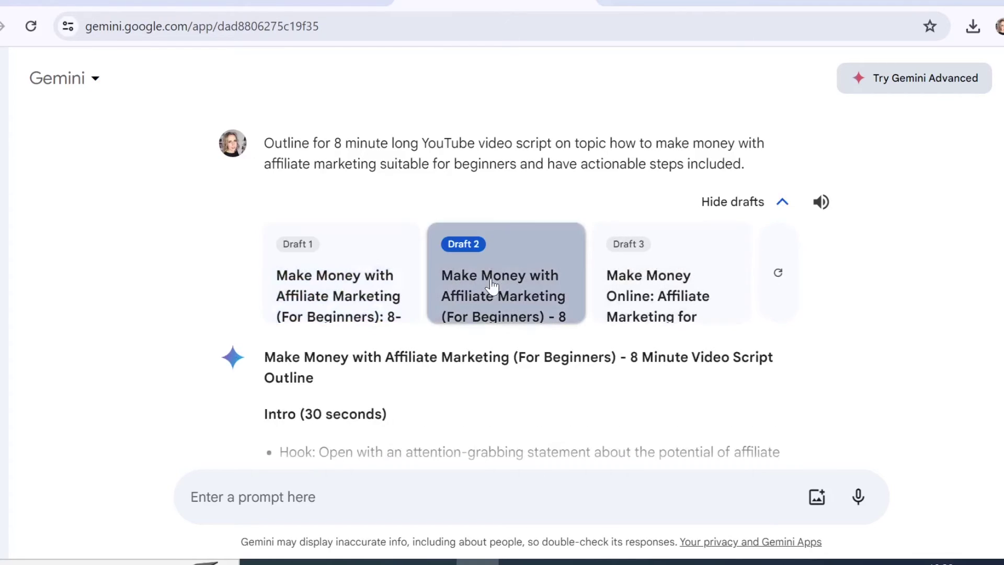
{"action": "scroll", "coordinate": [492, 287], "scroll_direction": "down", "scroll_amount": 9}
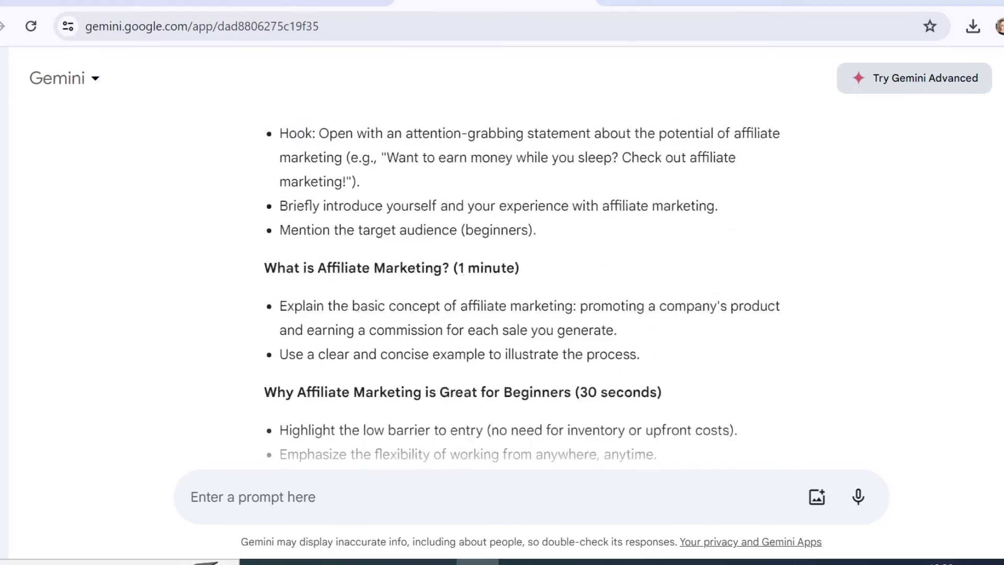
{"action": "scroll", "coordinate": [502, 283], "scroll_direction": "up", "scroll_amount": 10}
{"action": "left_click", "coordinate": [634, 197]}
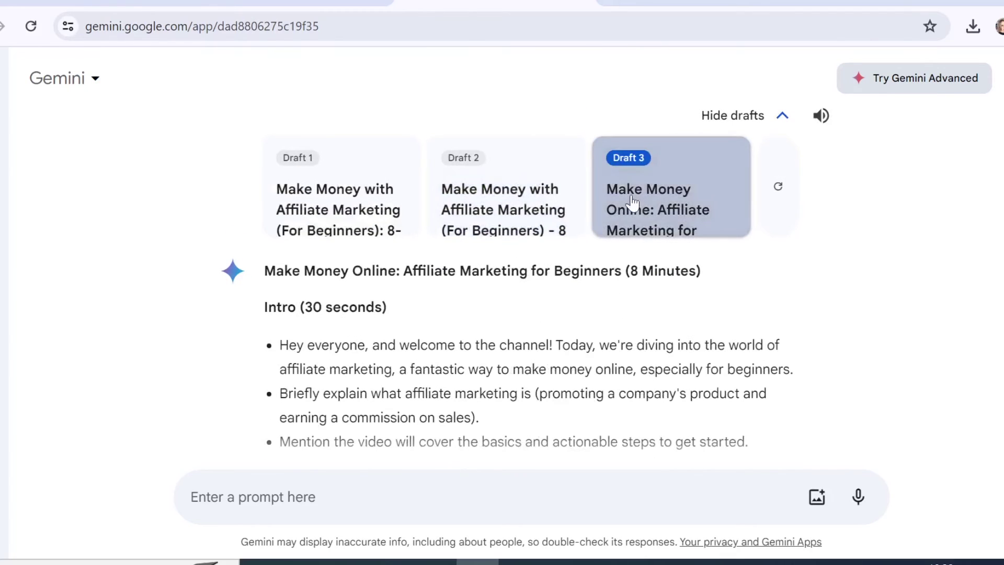
{"action": "scroll", "coordinate": [637, 261], "scroll_direction": "down", "scroll_amount": 12}
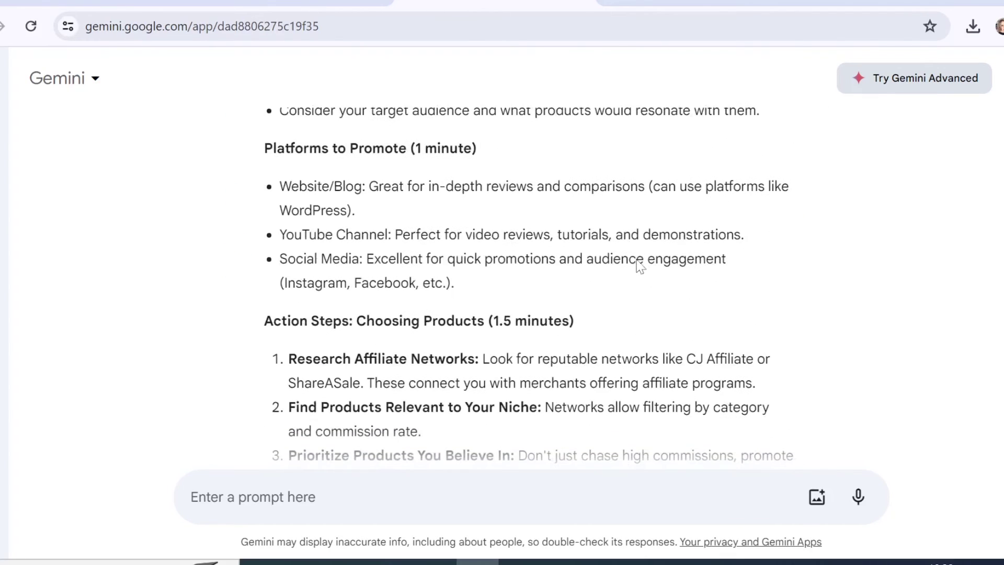
{"action": "scroll", "coordinate": [637, 262], "scroll_direction": "down", "scroll_amount": 9}
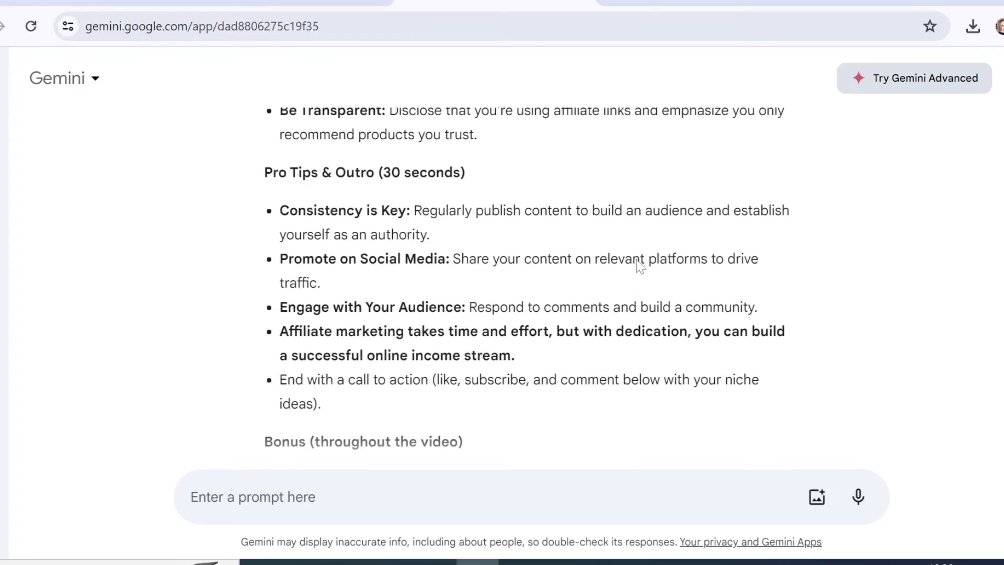
{"action": "scroll", "coordinate": [638, 265], "scroll_direction": "up", "scroll_amount": 20}
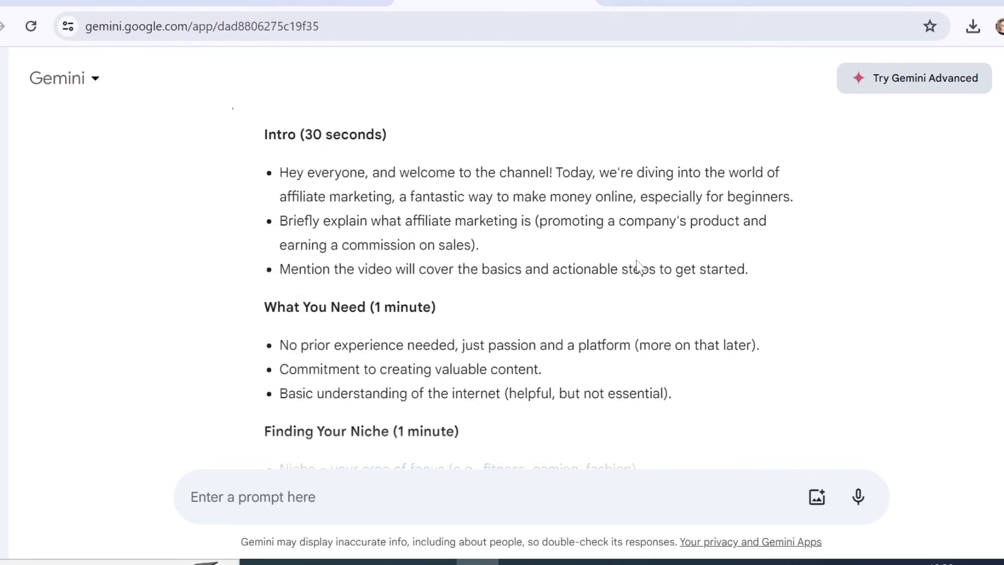
{"action": "left_click", "coordinate": [359, 287]}
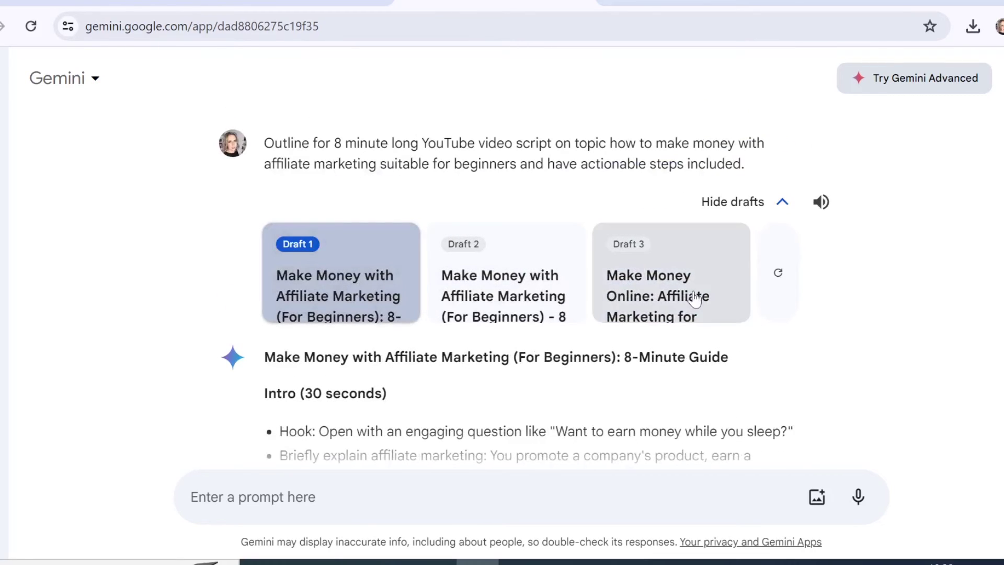
{"action": "scroll", "coordinate": [696, 296], "scroll_direction": "down", "scroll_amount": 1}
{"action": "scroll", "coordinate": [695, 299], "scroll_direction": "down", "scroll_amount": 4}
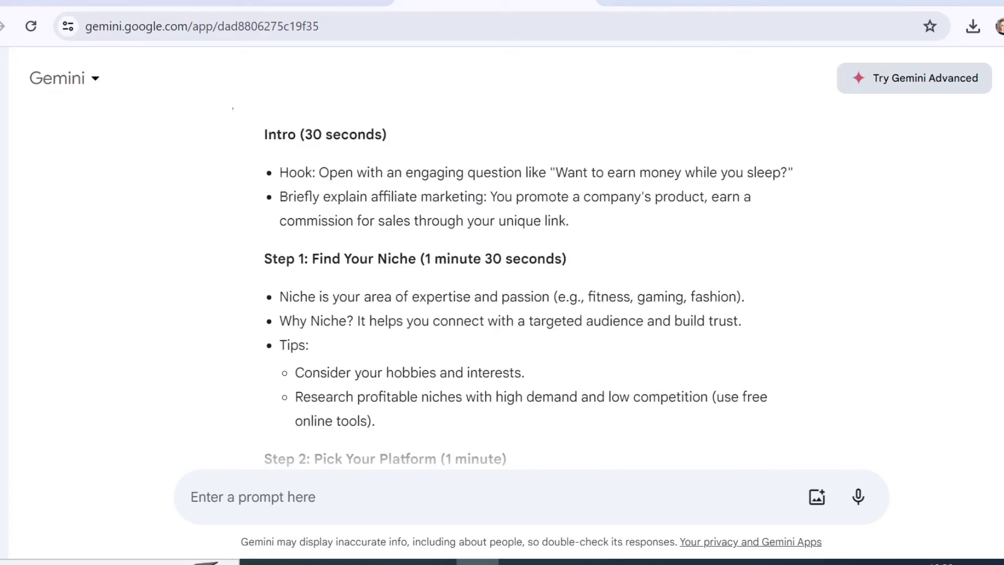
{"action": "scroll", "coordinate": [508, 293], "scroll_direction": "up", "scroll_amount": 2}
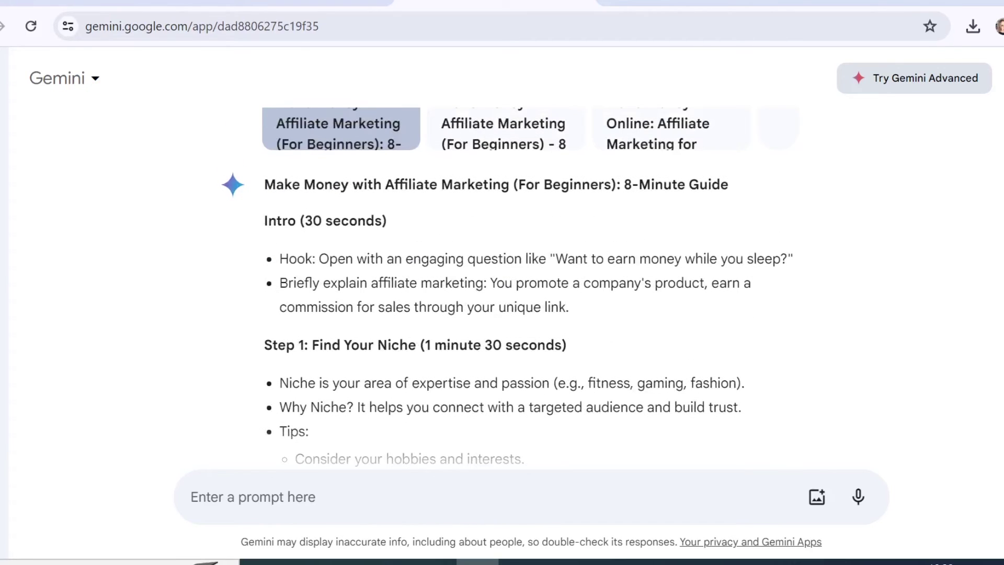
{"action": "scroll", "coordinate": [628, 293], "scroll_direction": "down", "scroll_amount": 4}
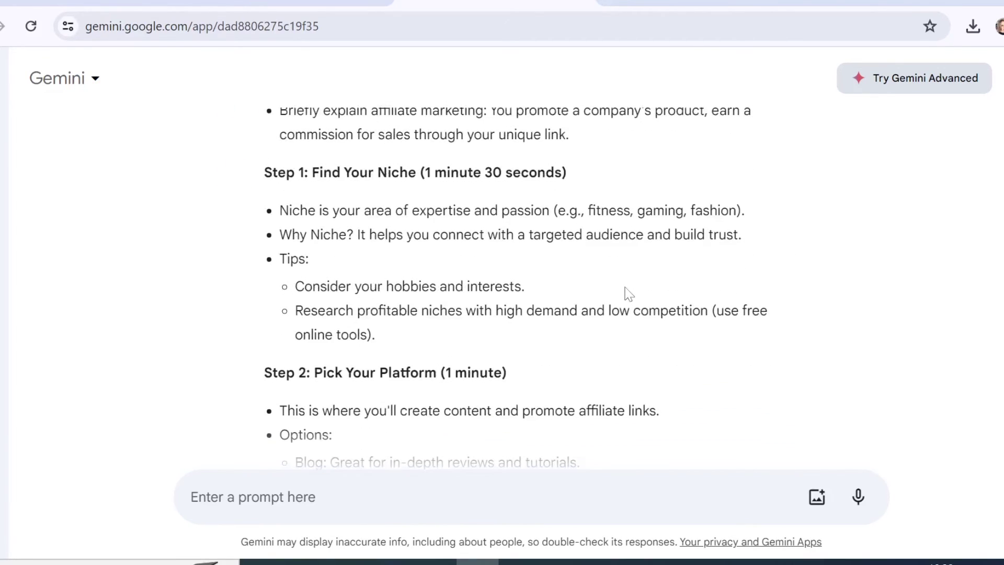
{"action": "scroll", "coordinate": [629, 294], "scroll_direction": "down", "scroll_amount": 2}
{"action": "scroll", "coordinate": [628, 294], "scroll_direction": "down", "scroll_amount": 4}
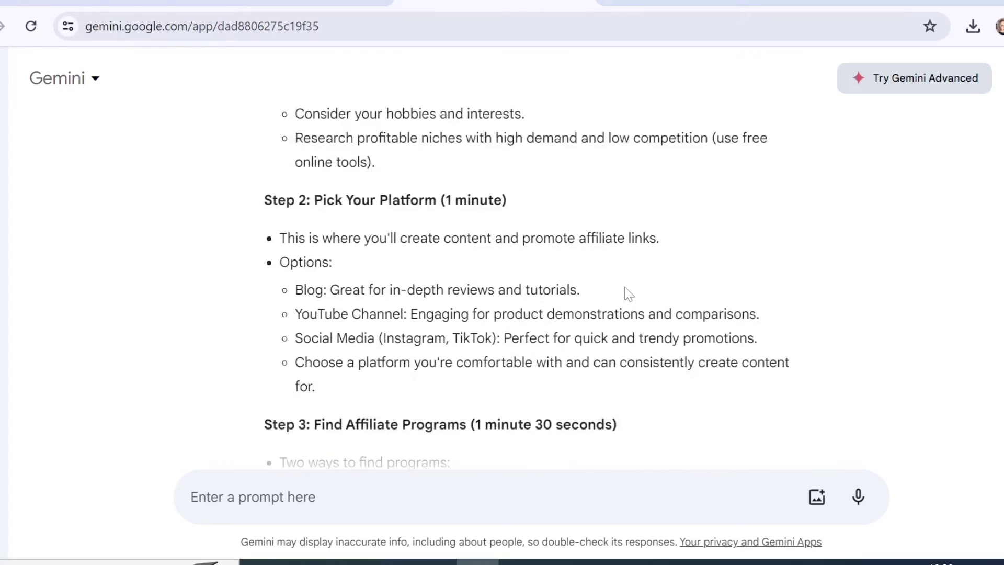
{"action": "left_click_drag", "start_coordinate": [625, 341], "coordinate": [476, 339]}
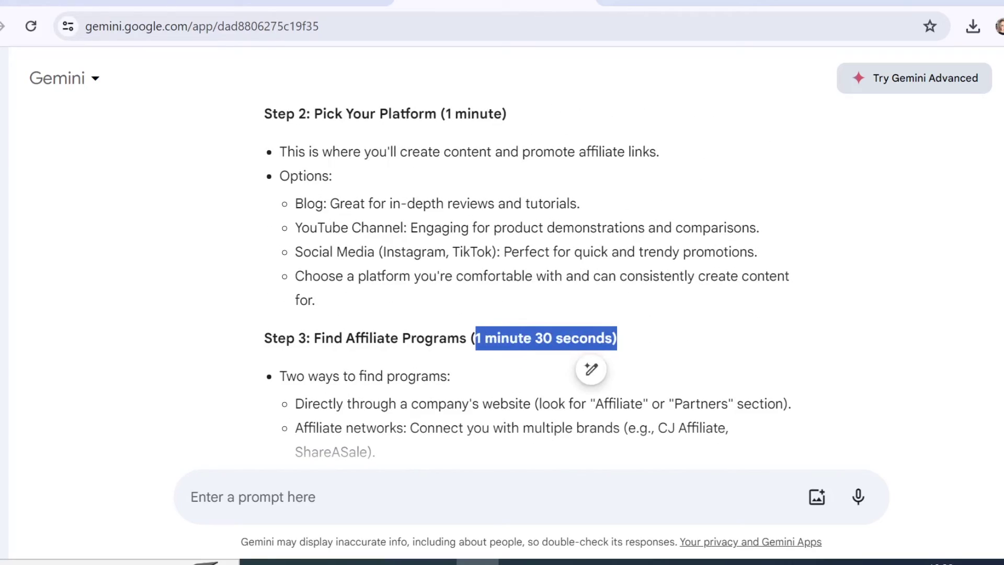
{"action": "left_click", "coordinate": [474, 360]}
{"action": "scroll", "coordinate": [477, 367], "scroll_direction": "down", "scroll_amount": 10}
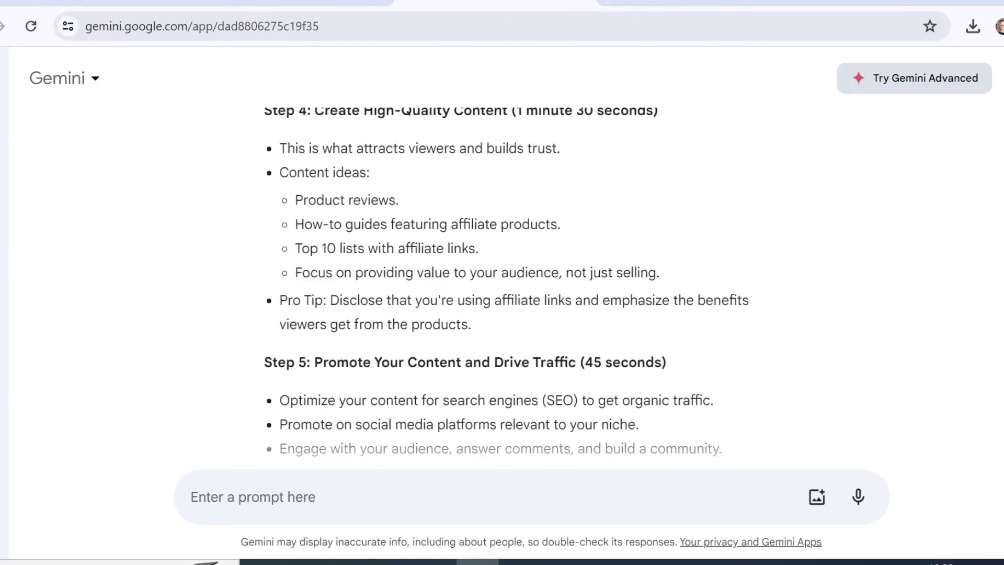
{"action": "scroll", "coordinate": [476, 366], "scroll_direction": "down", "scroll_amount": 2}
{"action": "scroll", "coordinate": [502, 283], "scroll_direction": "down", "scroll_amount": 3}
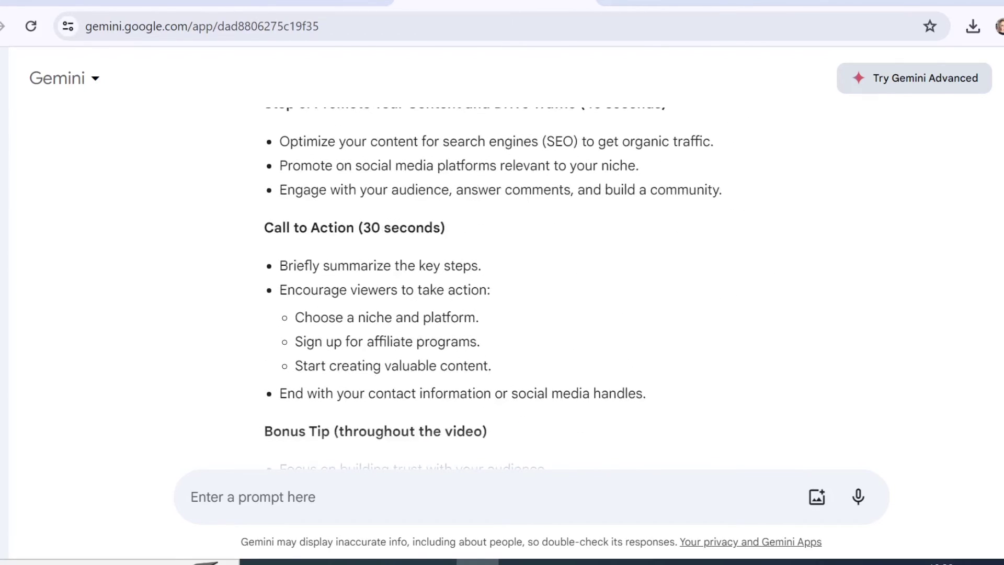
{"action": "scroll", "coordinate": [502, 282], "scroll_direction": "down", "scroll_amount": 3}
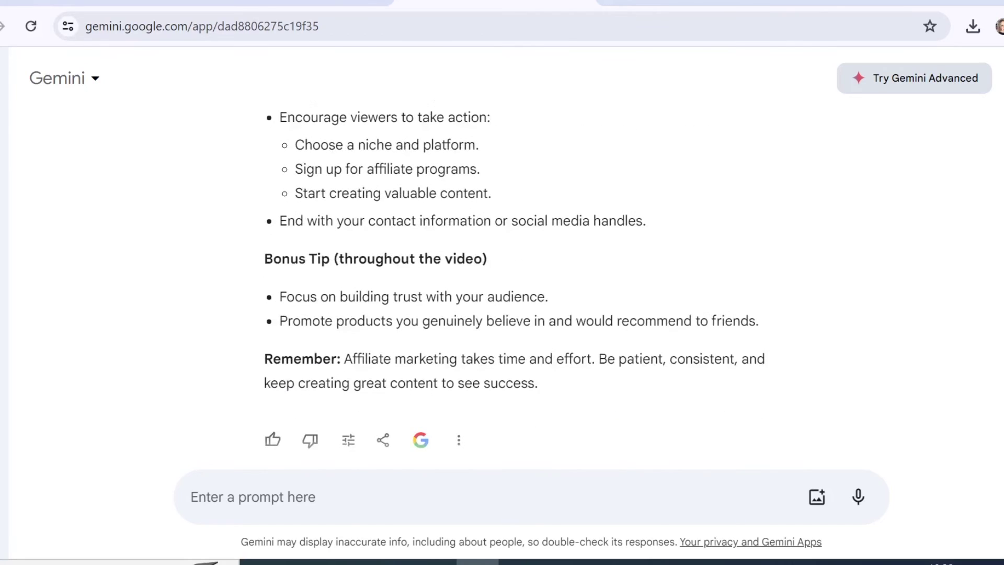
{"action": "scroll", "coordinate": [482, 374], "scroll_direction": "up", "scroll_amount": 15}
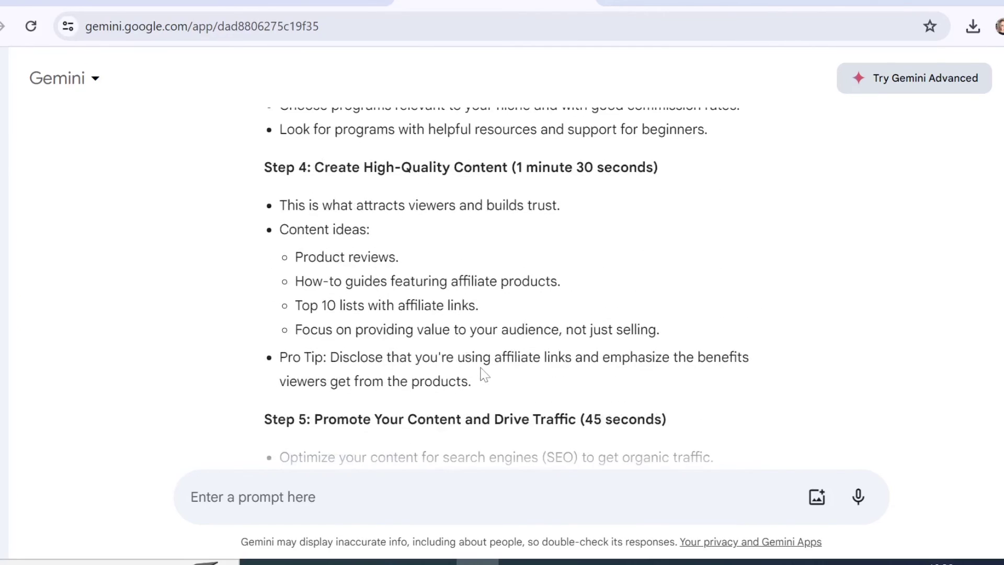
{"action": "scroll", "coordinate": [481, 374], "scroll_direction": "up", "scroll_amount": 8}
{"action": "scroll", "coordinate": [482, 374], "scroll_direction": "down", "scroll_amount": 3}
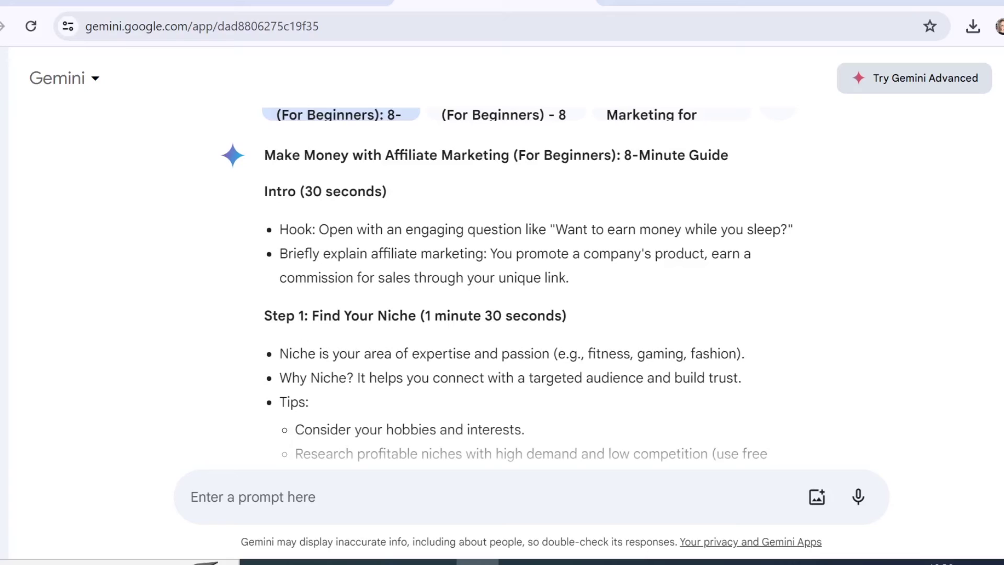
- Scroll down to Gemini's answer on writing the script text most efficiently
{"action": "left_click", "coordinate": [217, 510]}
{"action": "scroll", "coordinate": [589, 295], "scroll_direction": "down", "scroll_amount": 10}
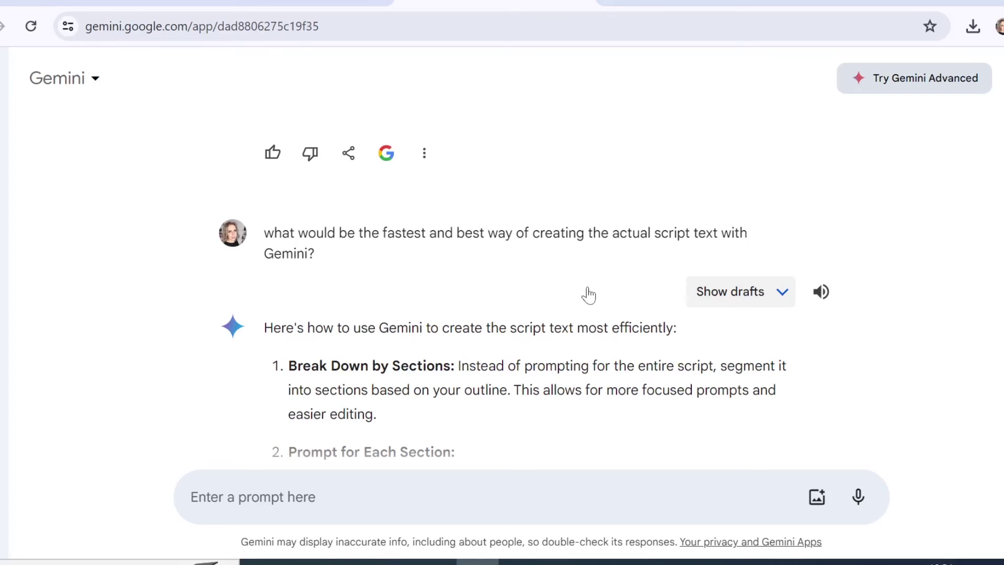
{"action": "scroll", "coordinate": [589, 296], "scroll_direction": "down", "scroll_amount": 3}
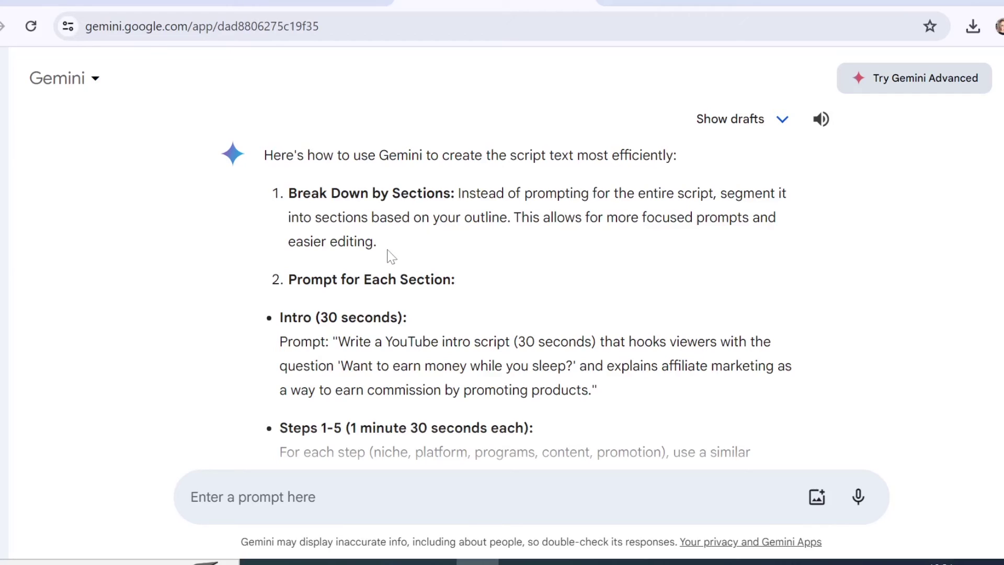
{"action": "scroll", "coordinate": [390, 256], "scroll_direction": "down", "scroll_amount": 2}
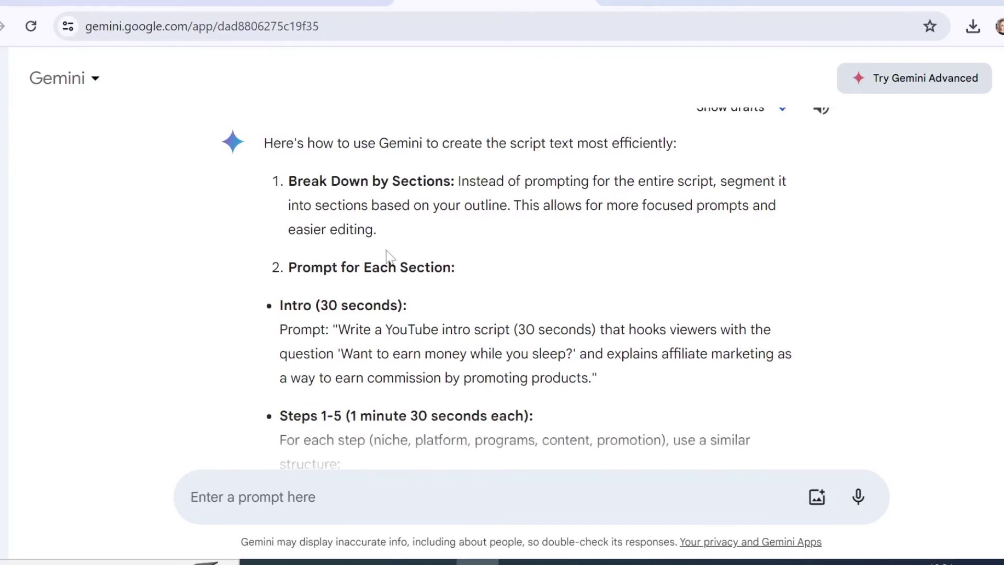
{"action": "scroll", "coordinate": [341, 249], "scroll_direction": "down", "scroll_amount": 2}
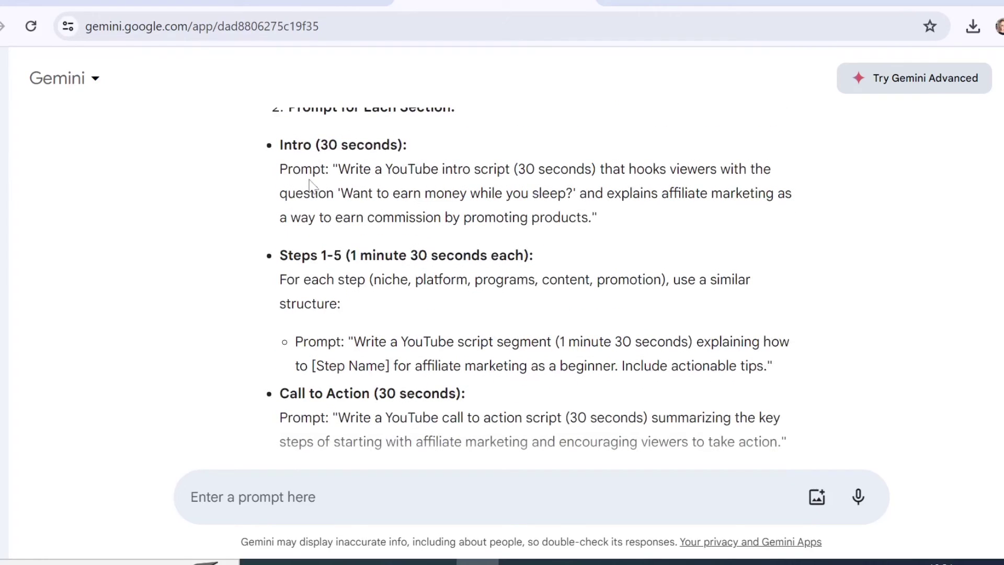
- Select and deselect the Intro prompt, then read on to the Additional Tips
{"action": "left_click_drag", "start_coordinate": [338, 169], "coordinate": [680, 218]}
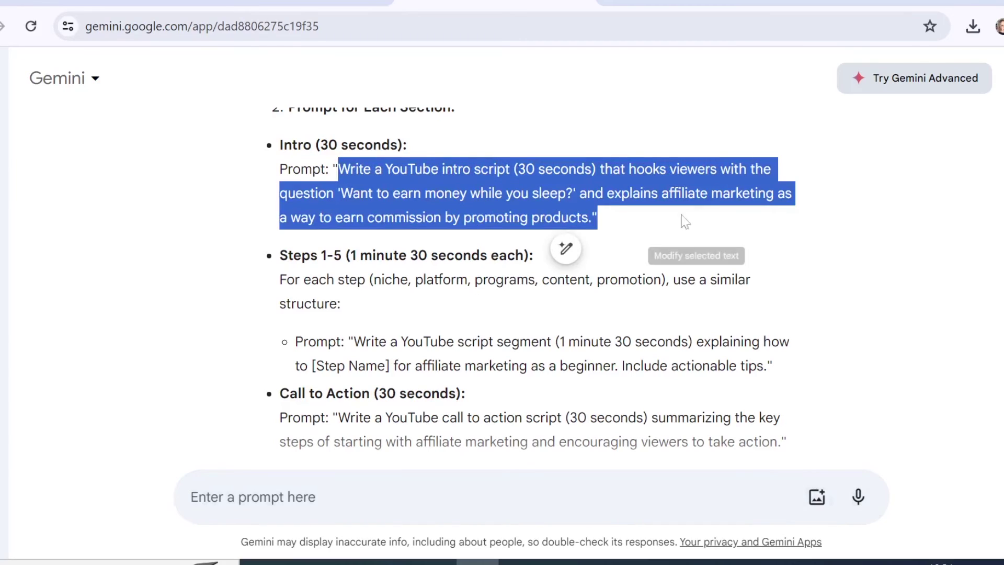
{"action": "left_click", "coordinate": [638, 223]}
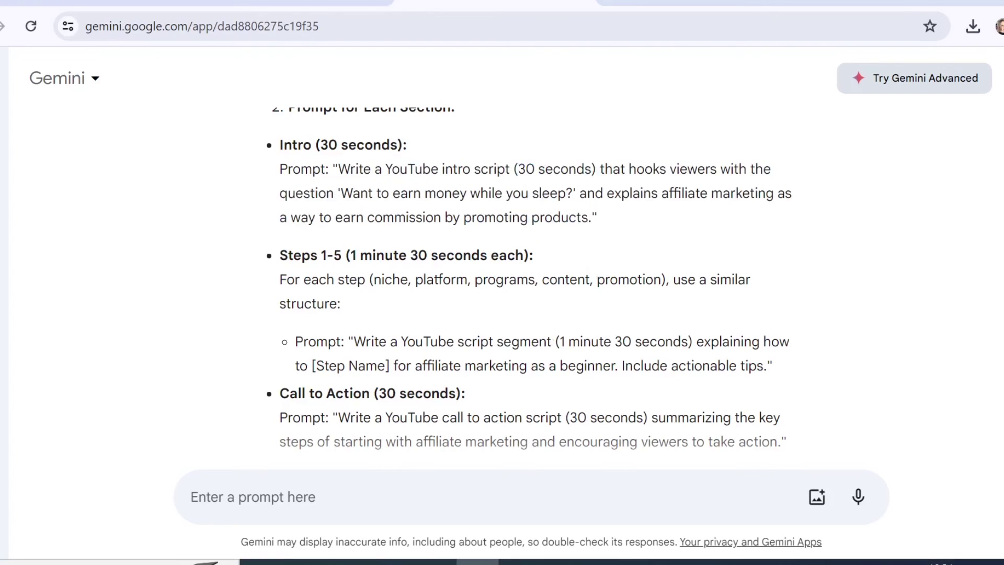
{"action": "scroll", "coordinate": [523, 278], "scroll_direction": "down", "scroll_amount": 2}
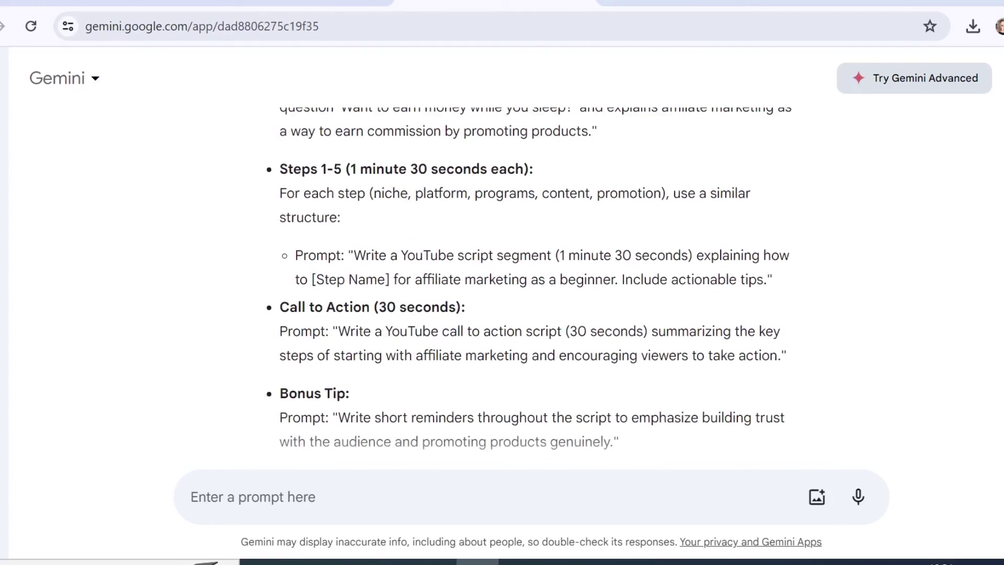
{"action": "scroll", "coordinate": [420, 286], "scroll_direction": "down", "scroll_amount": 3}
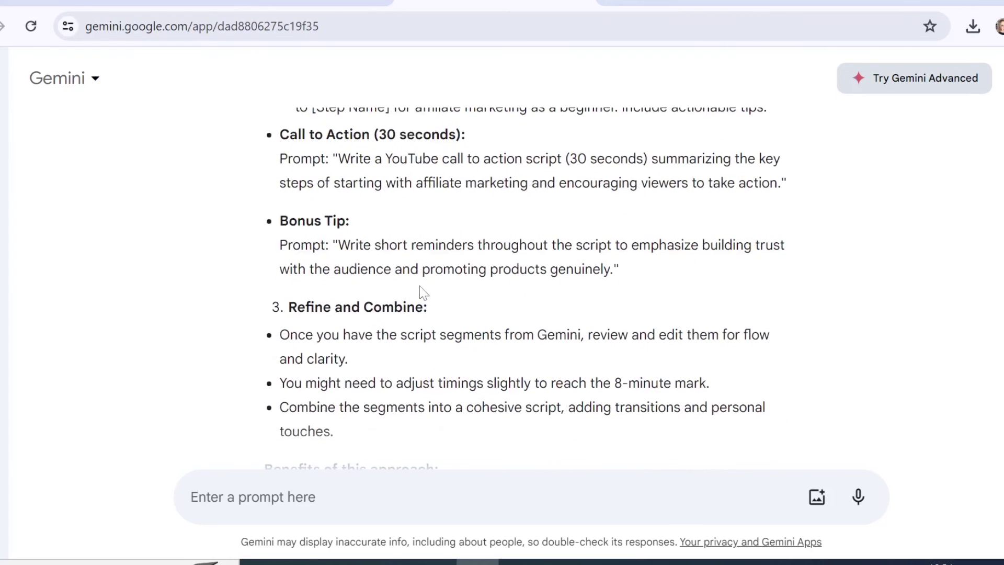
{"action": "scroll", "coordinate": [420, 286], "scroll_direction": "down", "scroll_amount": 7}
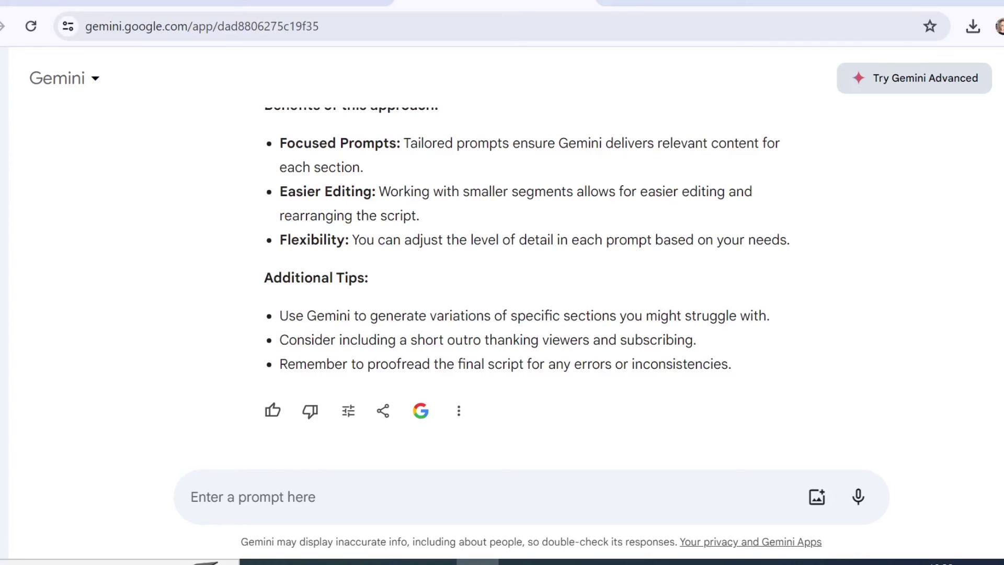
- Pin the Google Maps Paris travel-time chat from the recent chats sidebar
{"action": "left_click", "coordinate": [4, 78]}
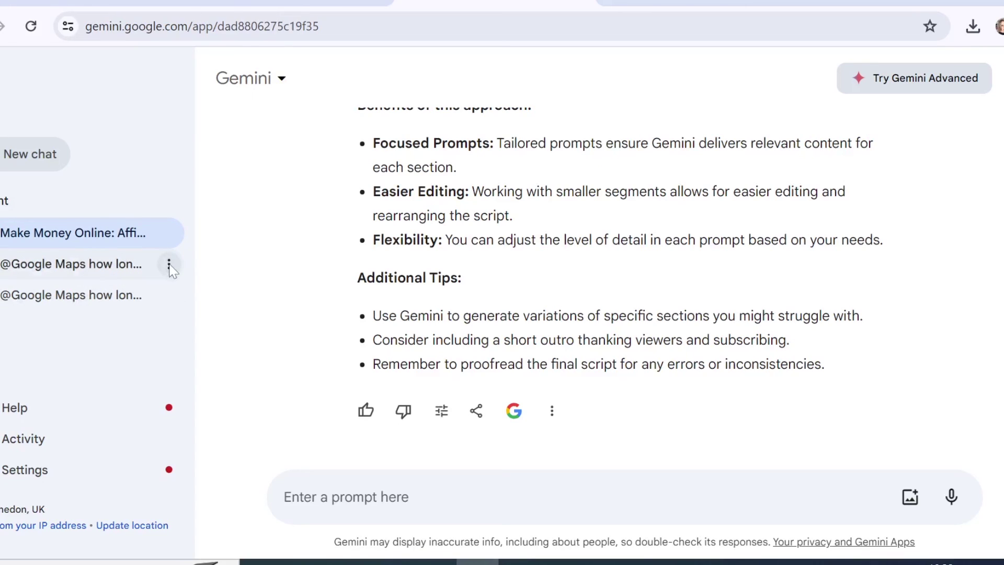
{"action": "left_click", "coordinate": [168, 266]}
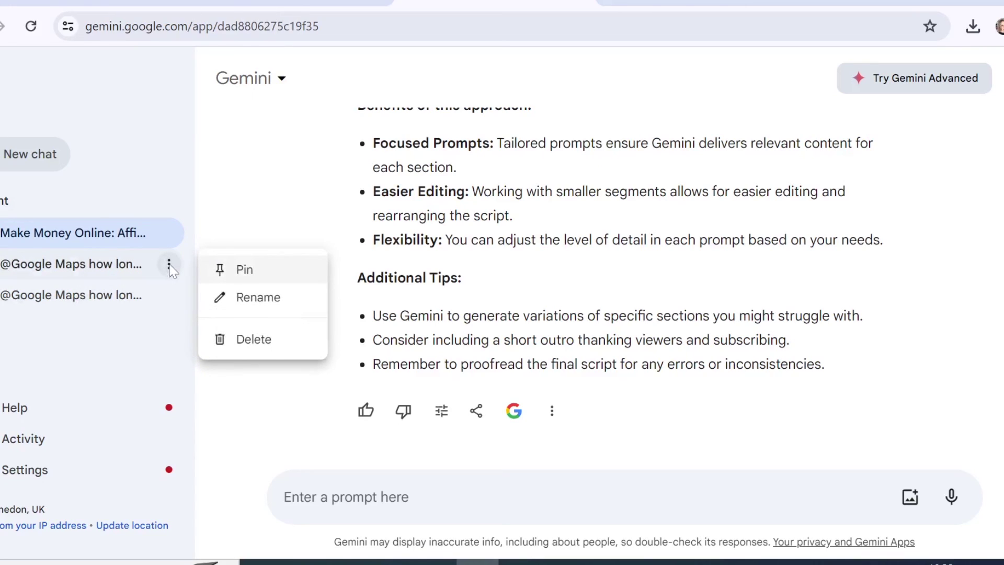
{"action": "left_click", "coordinate": [265, 281]}
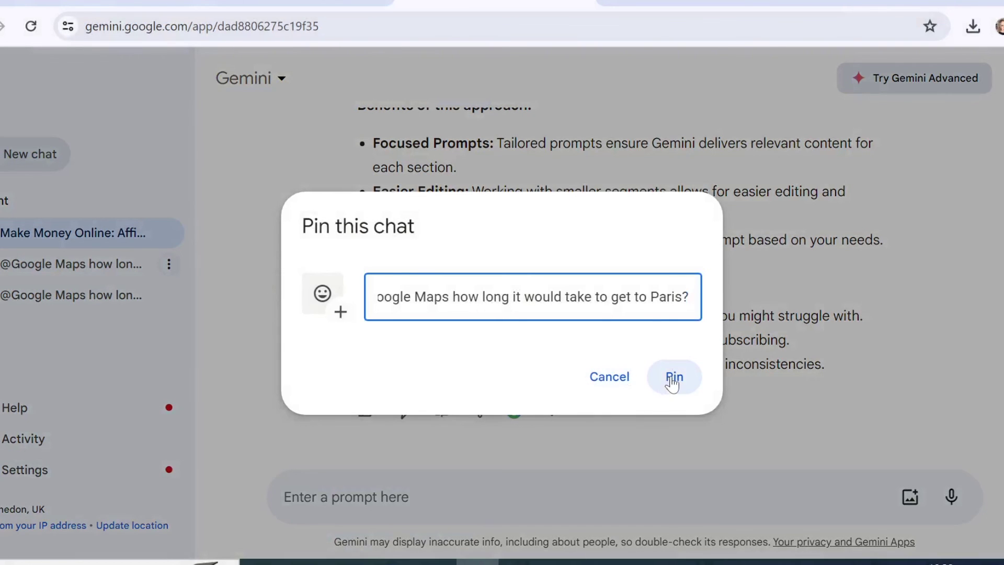
{"action": "left_click", "coordinate": [673, 379]}
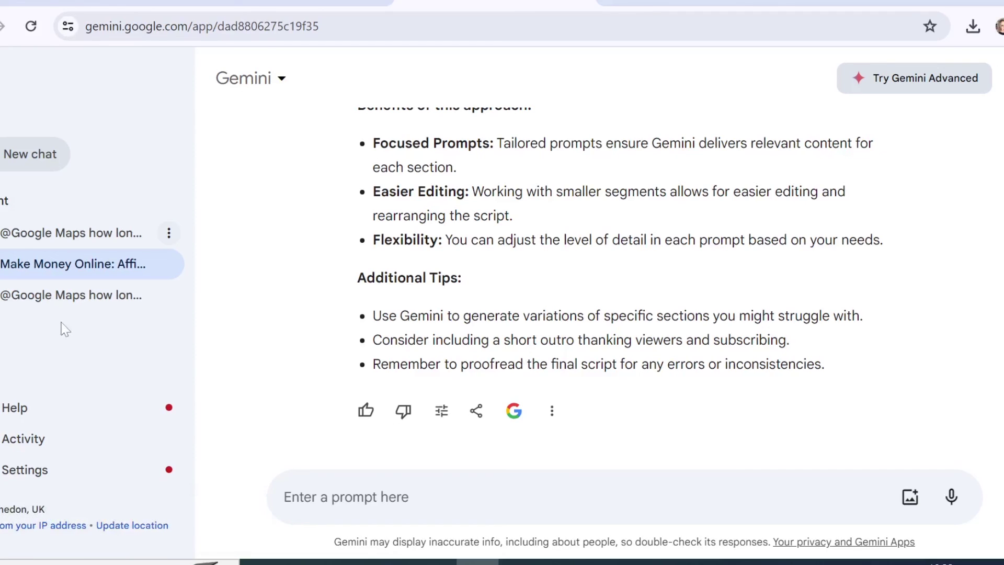
- Rename the London travel-time chat to 'do not use'
{"action": "left_click", "coordinate": [163, 300]}
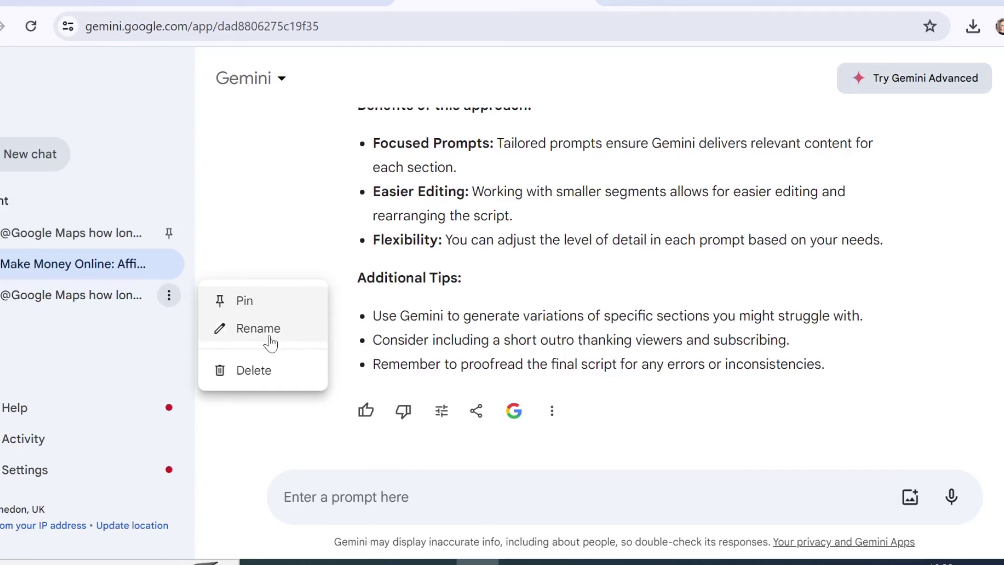
{"action": "left_click", "coordinate": [269, 335]}
{"action": "triple_click", "coordinate": [569, 296]}
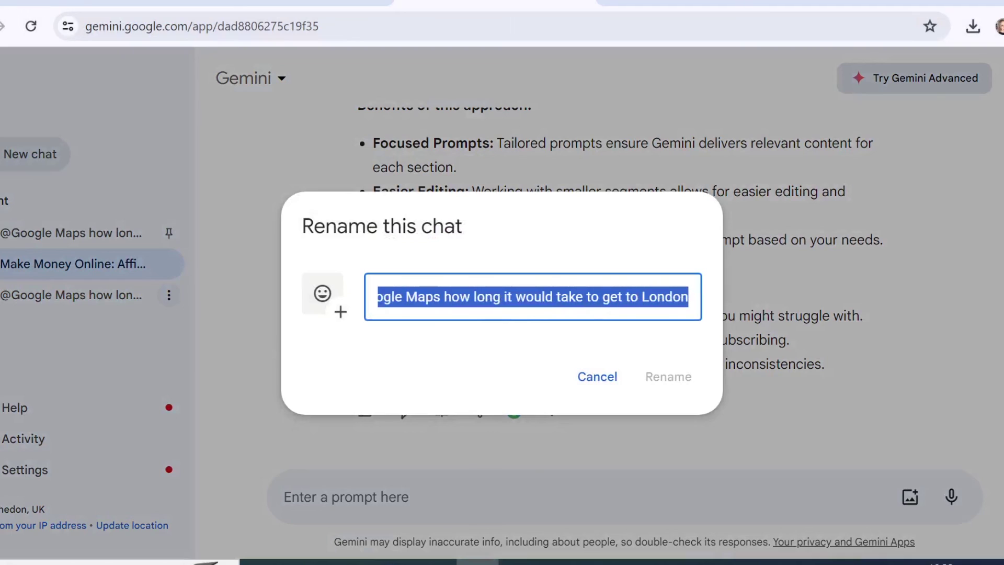
{"action": "type", "text": "s"}
{"action": "key", "text": "BackSpace"}
{"action": "type", "text": "do not use"}
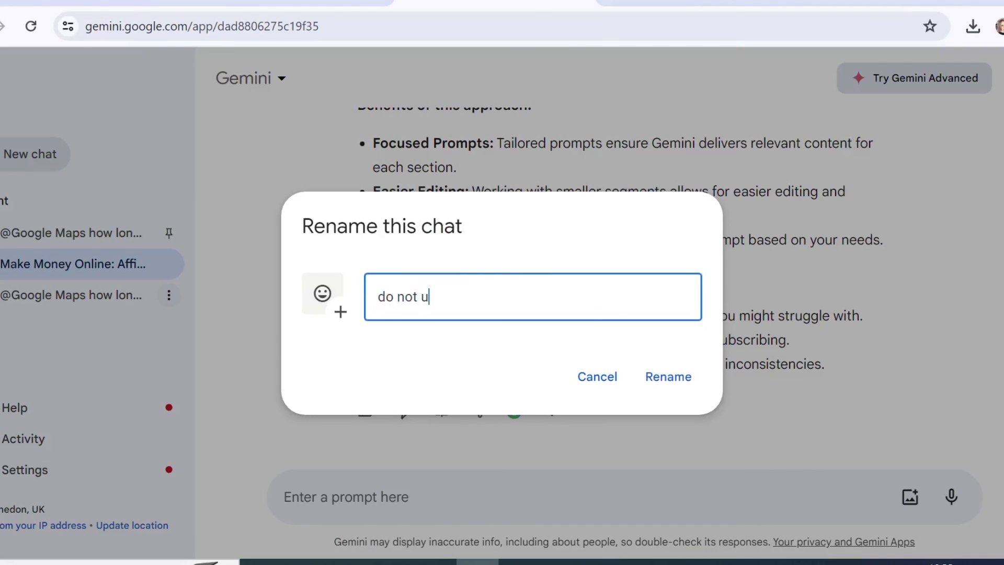
{"action": "left_click", "coordinate": [685, 386]}
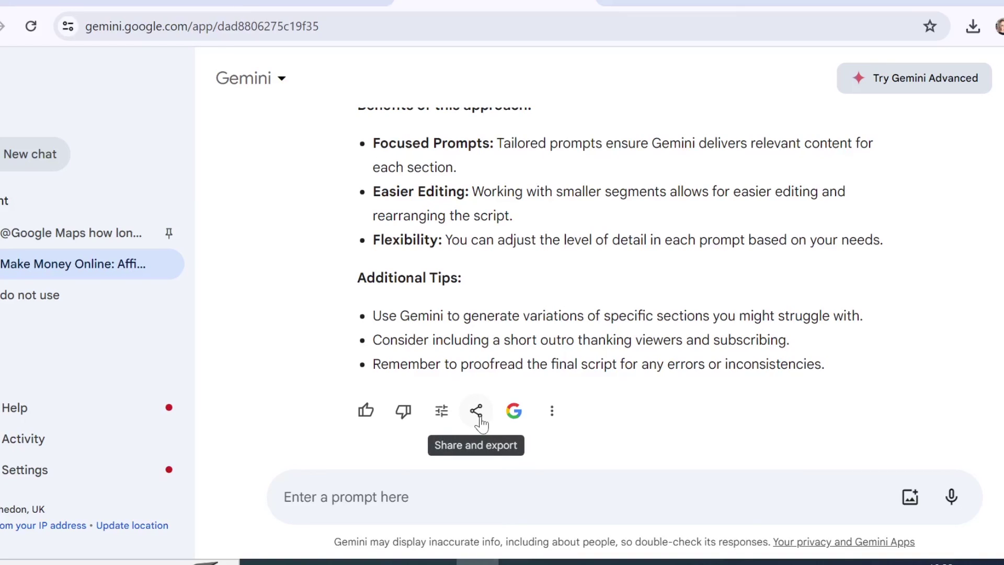
{"action": "left_click", "coordinate": [443, 411]}
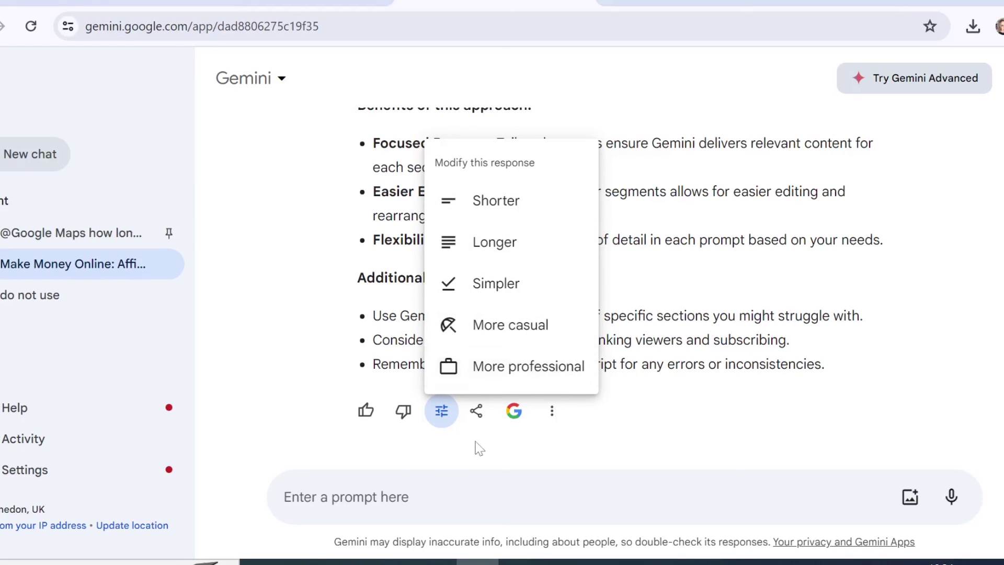
{"action": "left_click", "coordinate": [455, 481]}
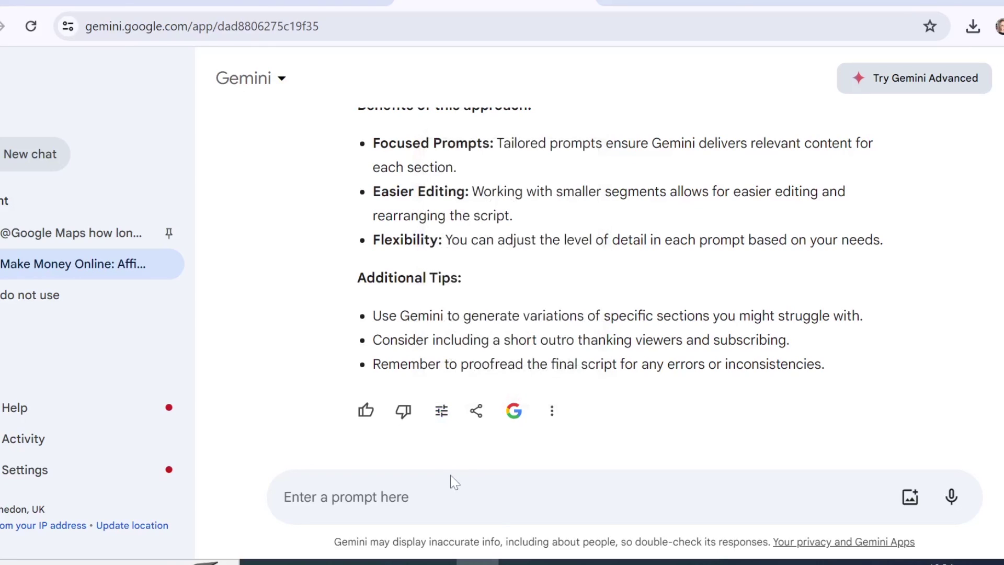